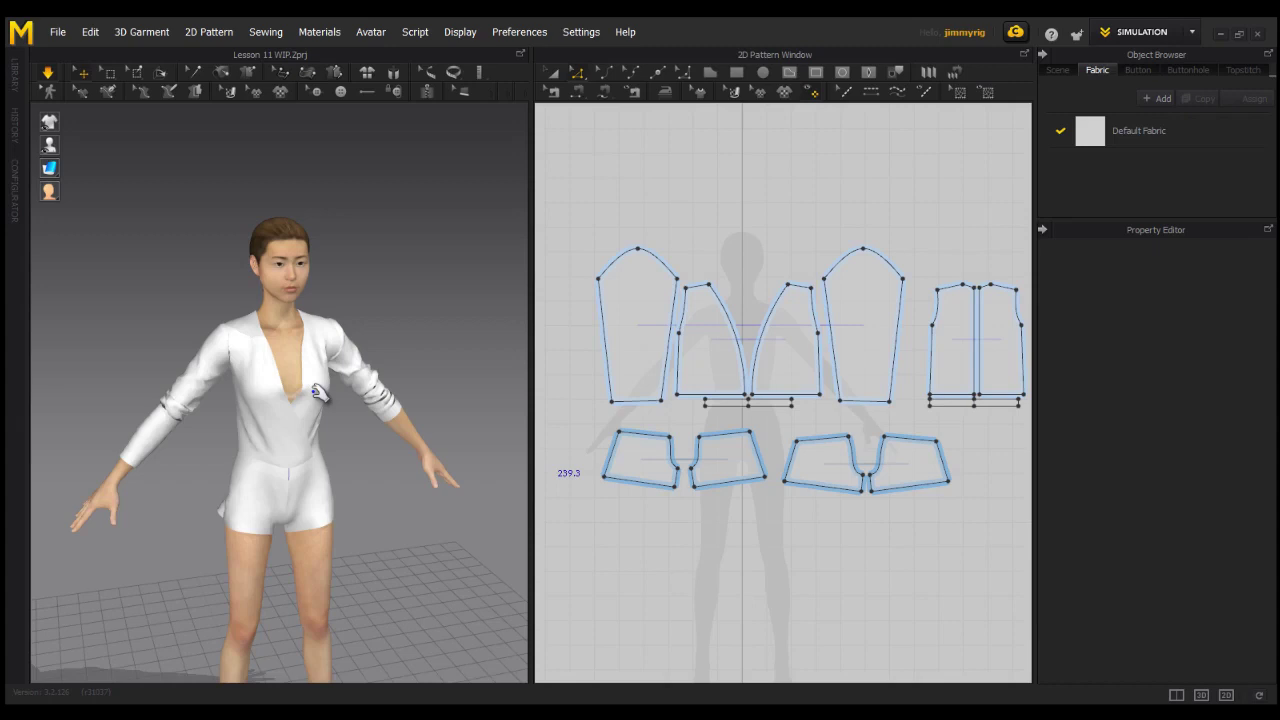
Step: Offset the front bodice's neckline curve as an internal line at a distance of 20 mm
right_click_drag(316, 400, 88, 361)
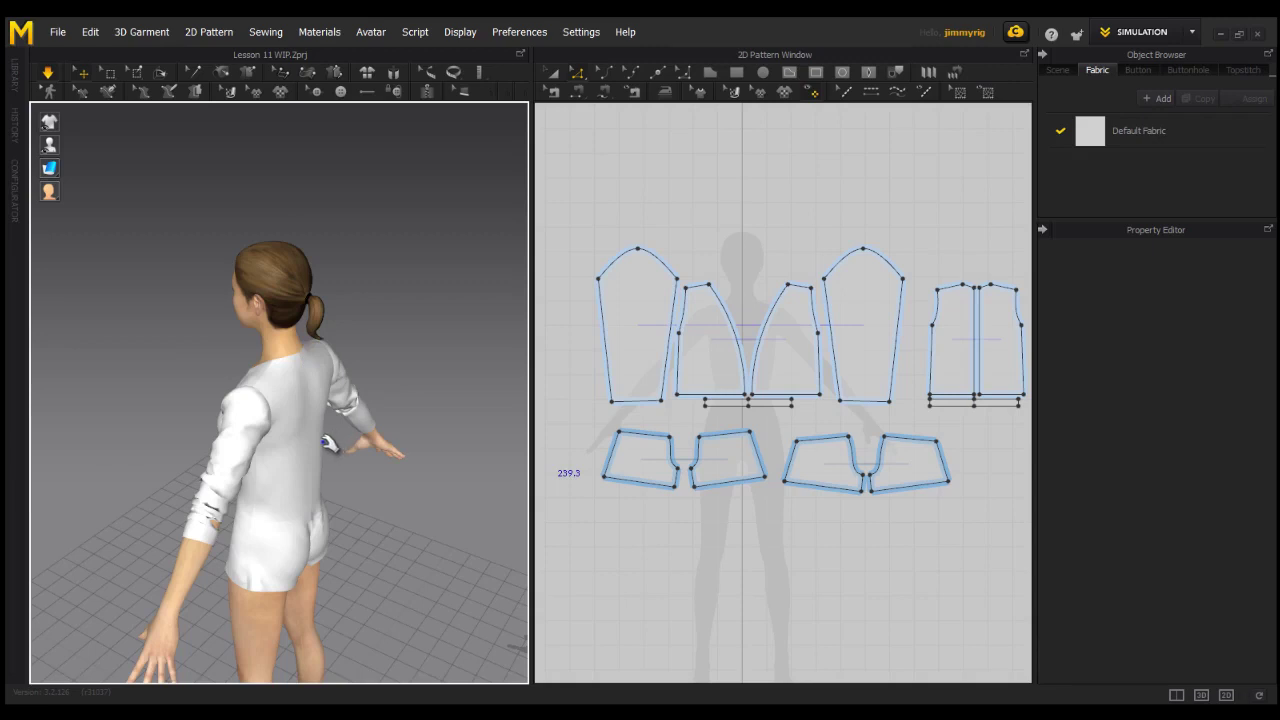
right_click_drag(282, 452, 455, 438)
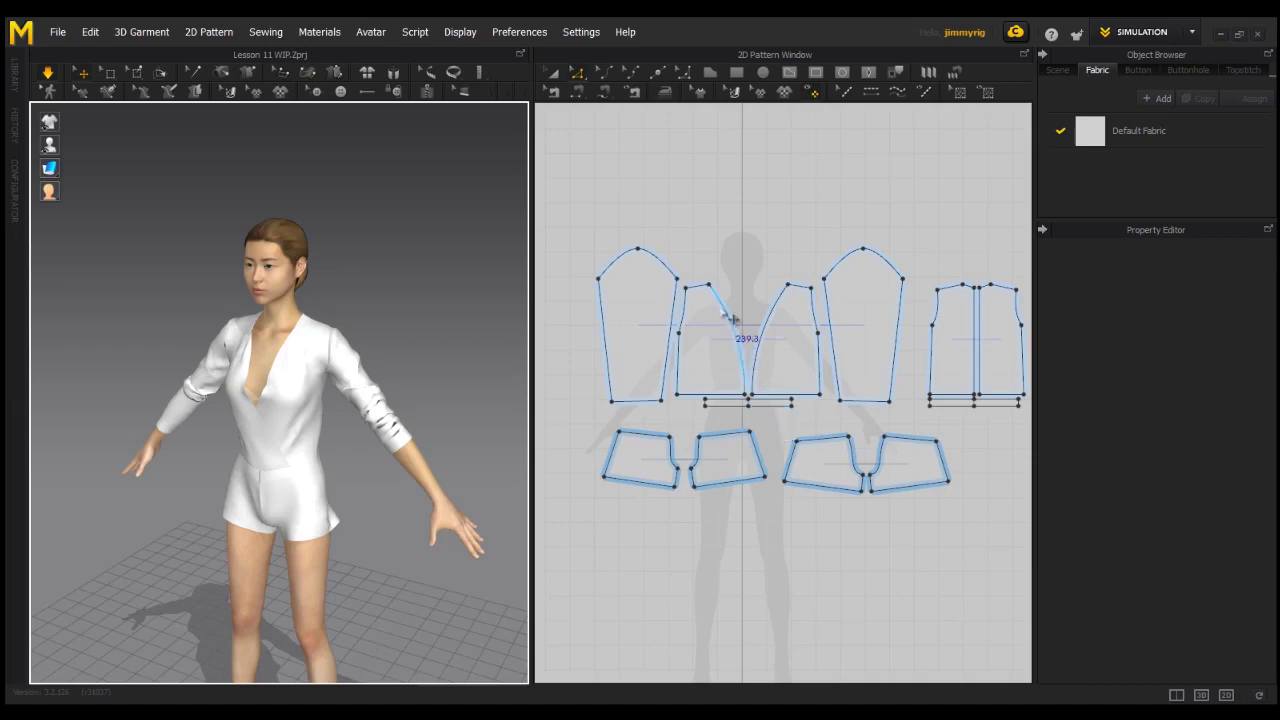
left_click(736, 337)
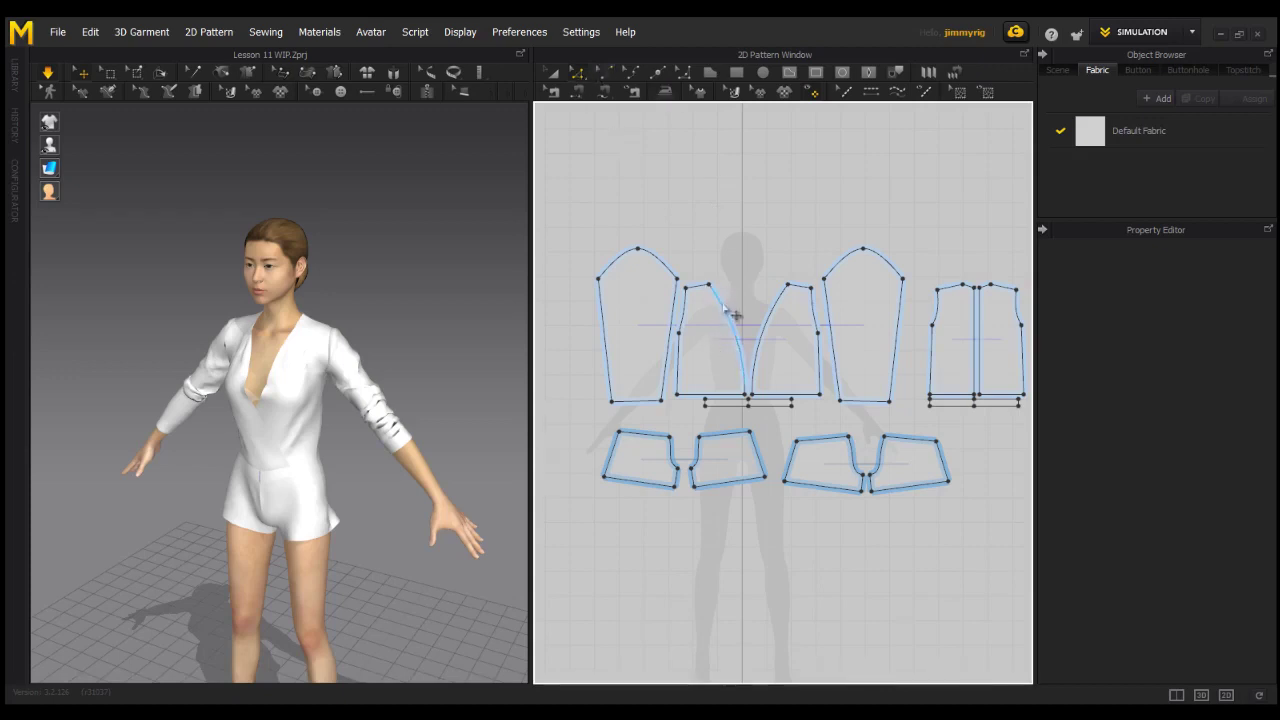
left_click(730, 318)
right_click(724, 311)
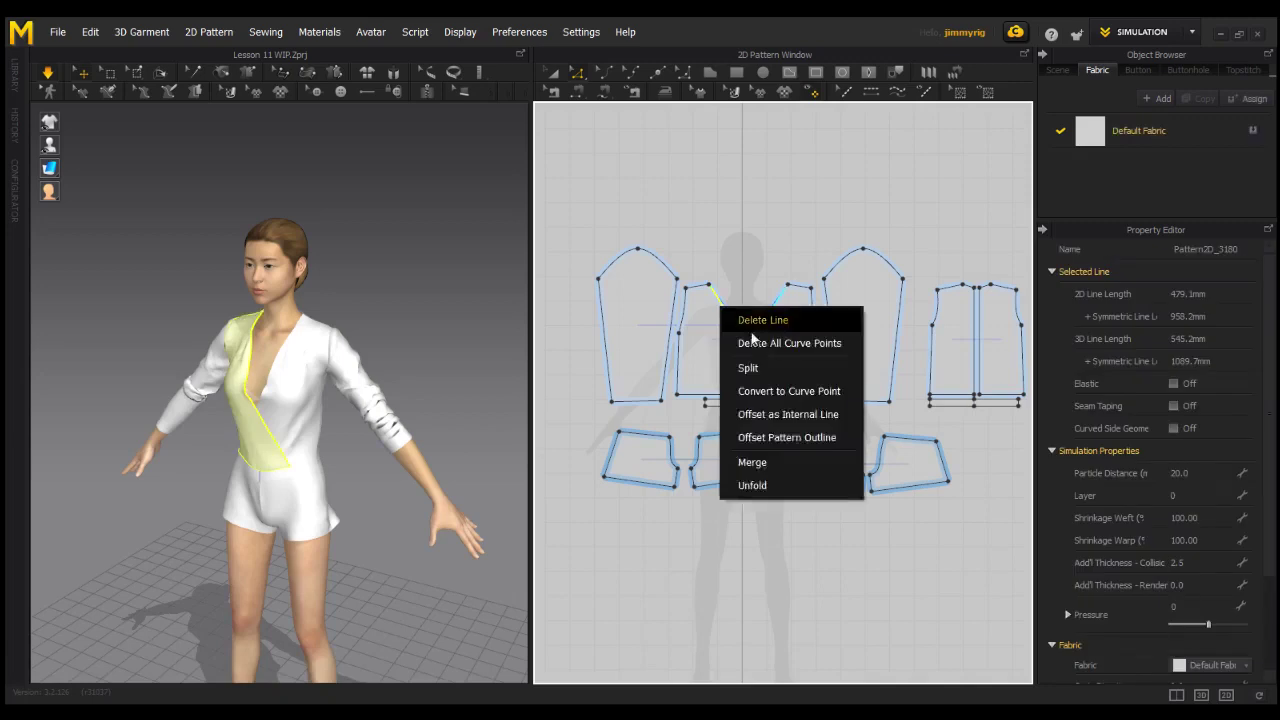
left_click(785, 414)
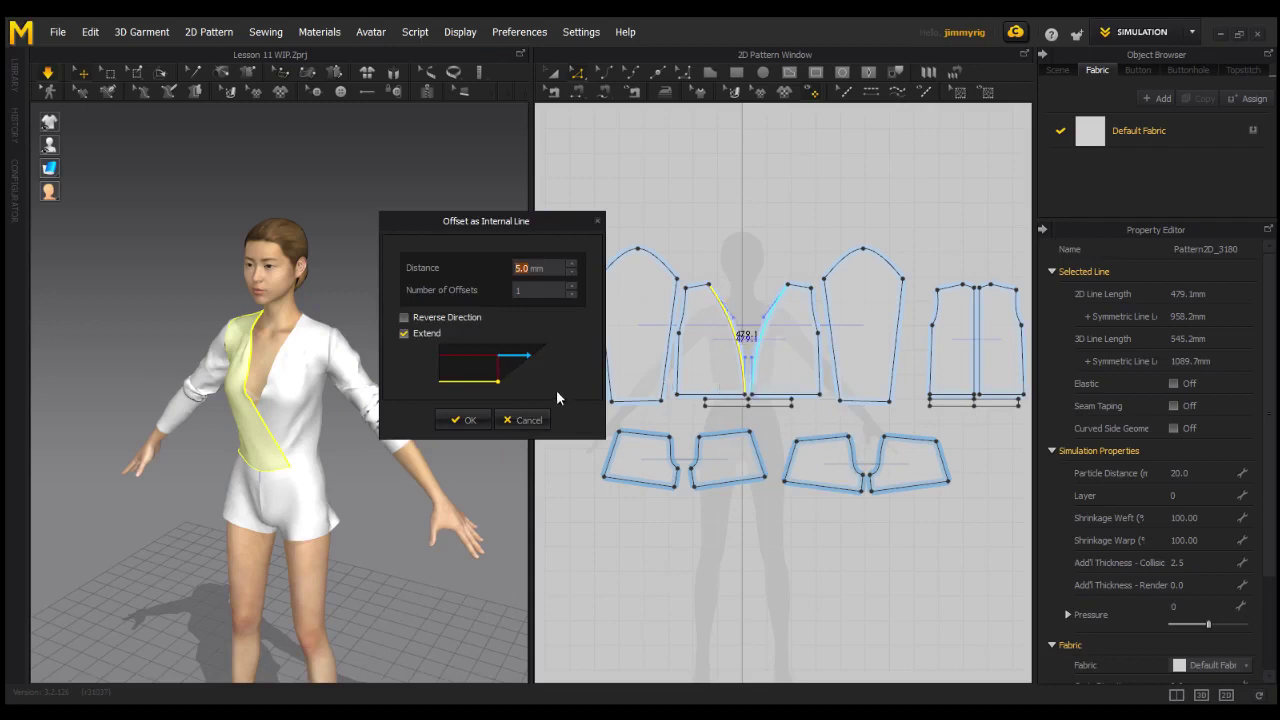
type("20")
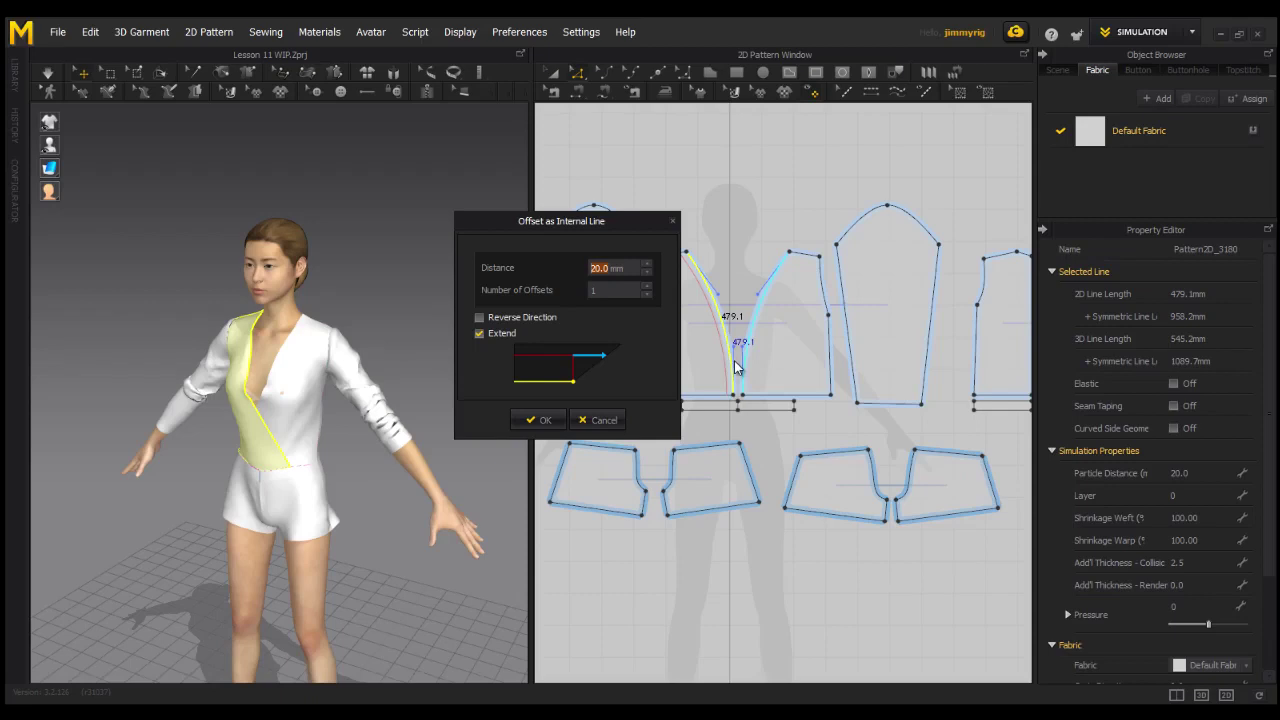
left_click(537, 420)
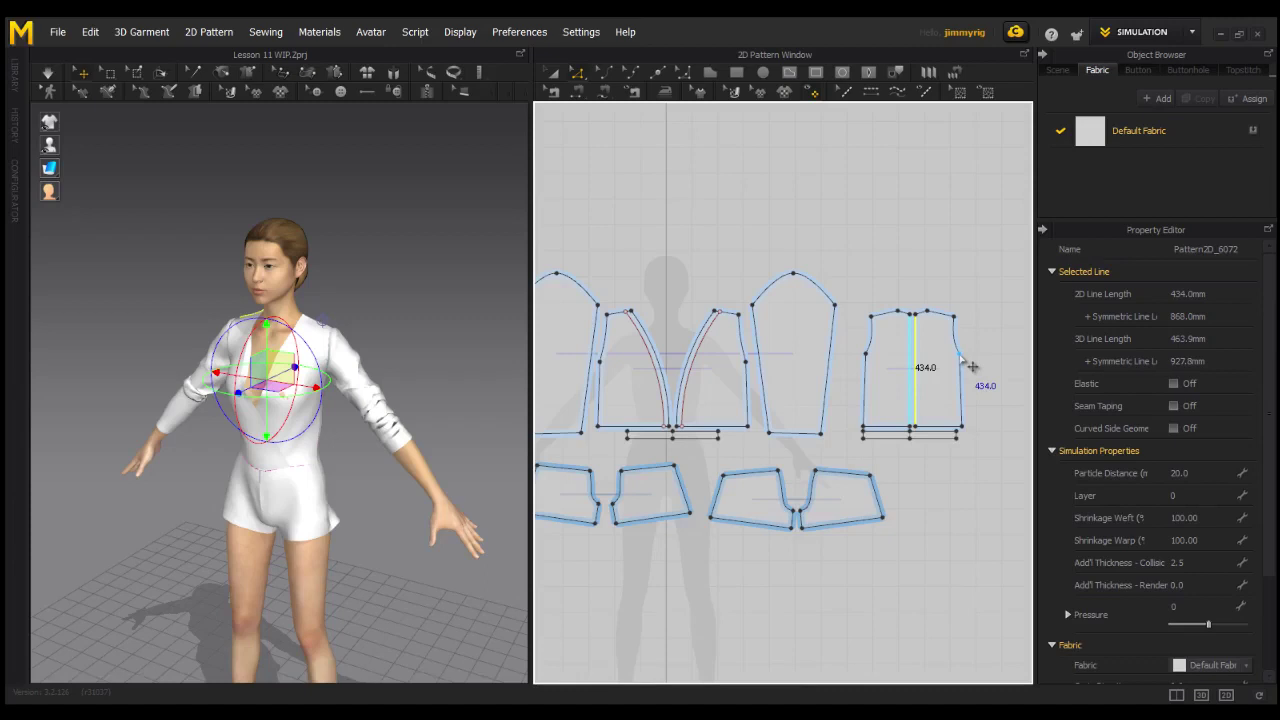
Step: Offset the back bodice's short neckline edge as an internal line at a distance of 20 mm
scroll(905, 400, "up", 3)
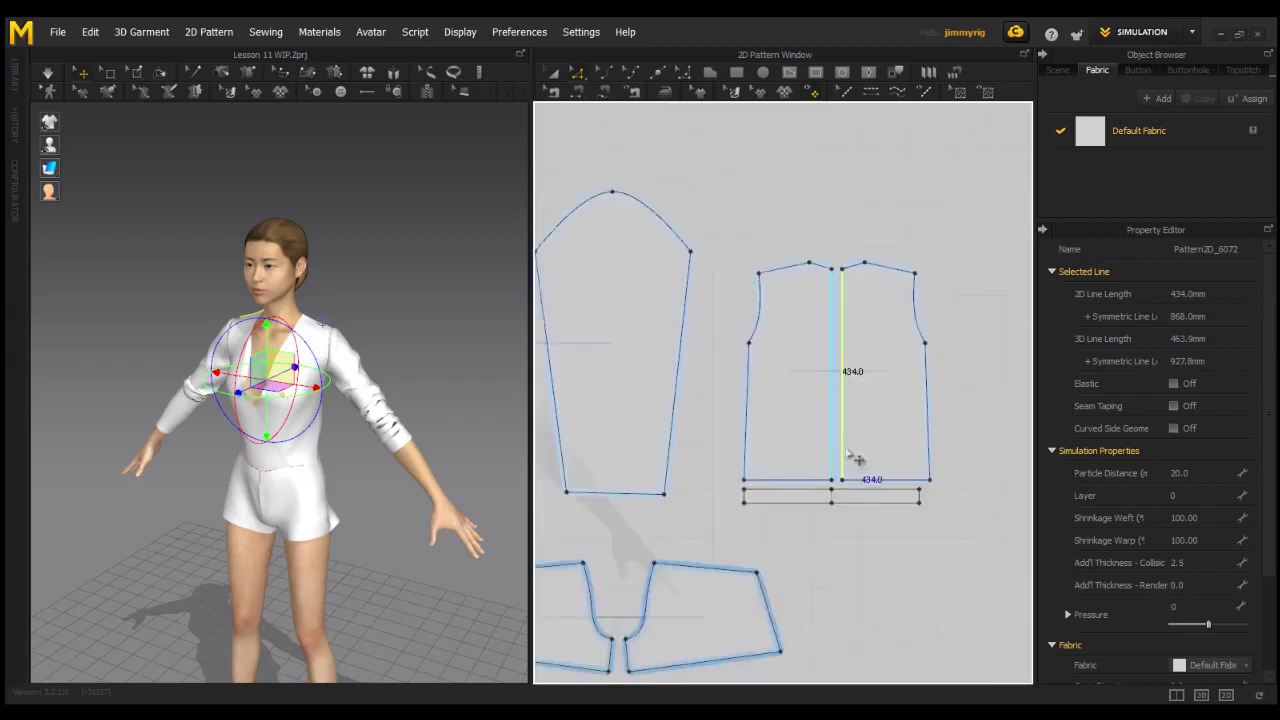
left_click(829, 268)
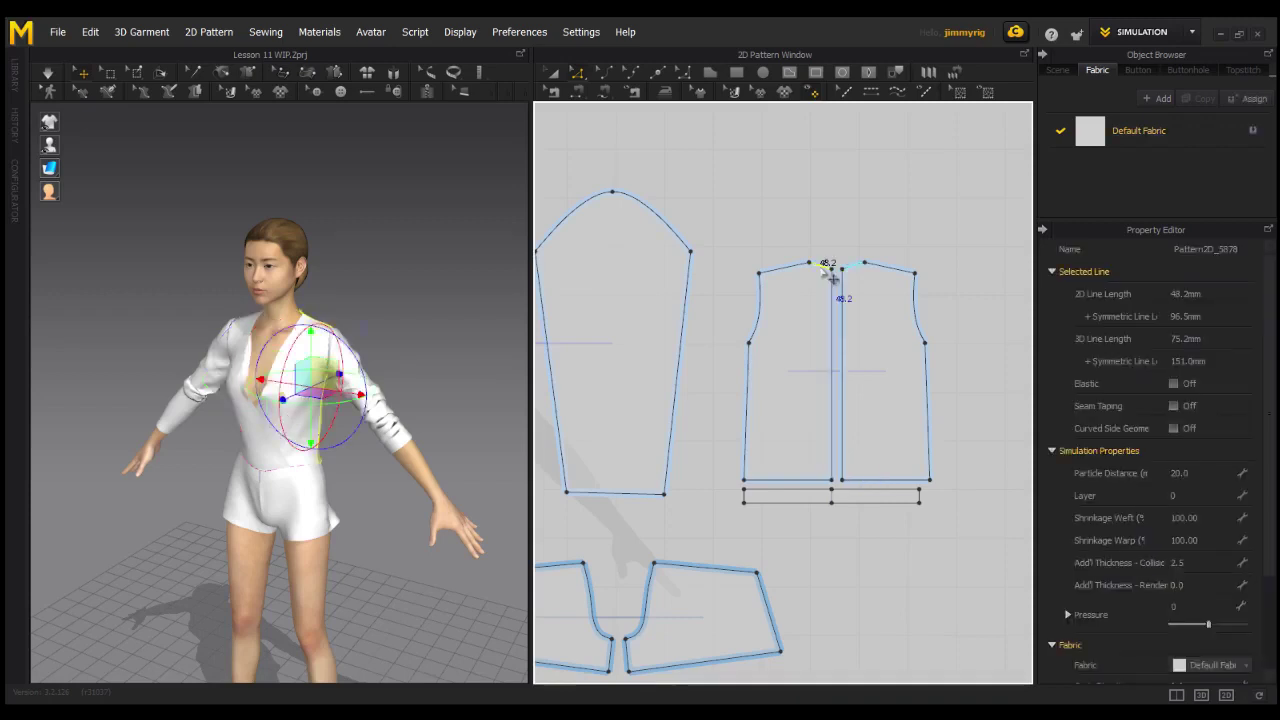
right_click(826, 270)
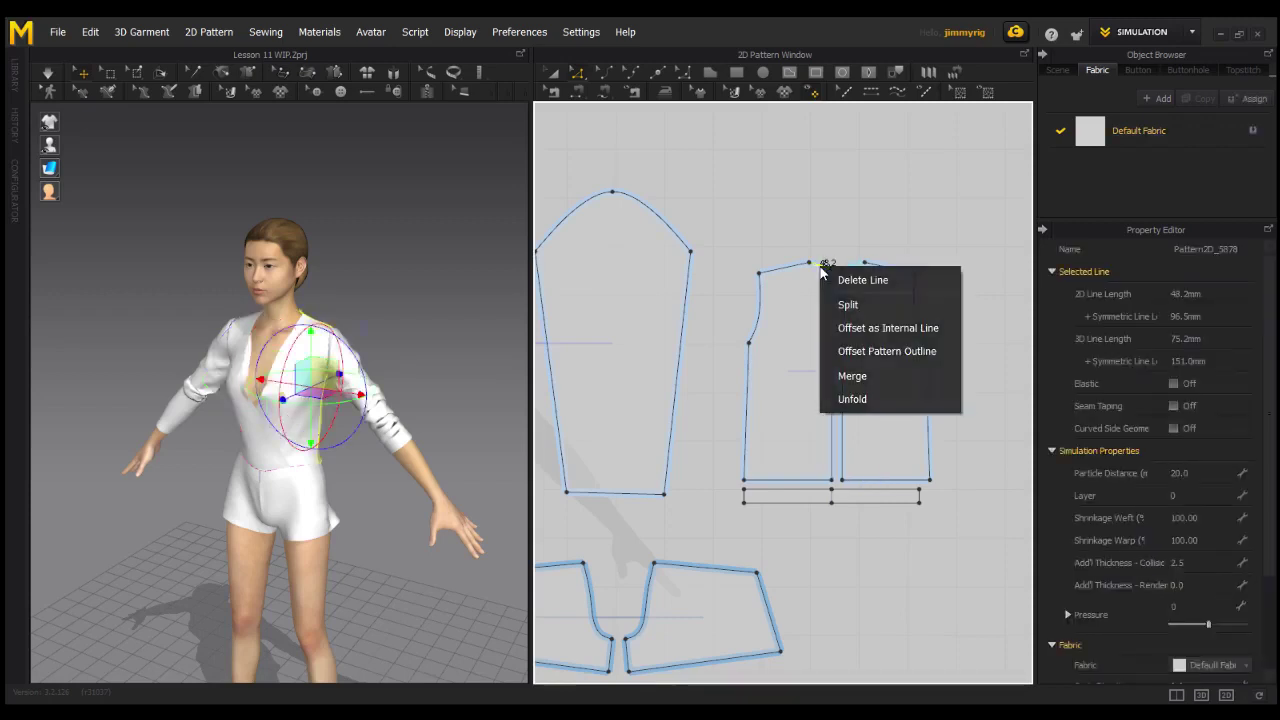
left_click(892, 330)
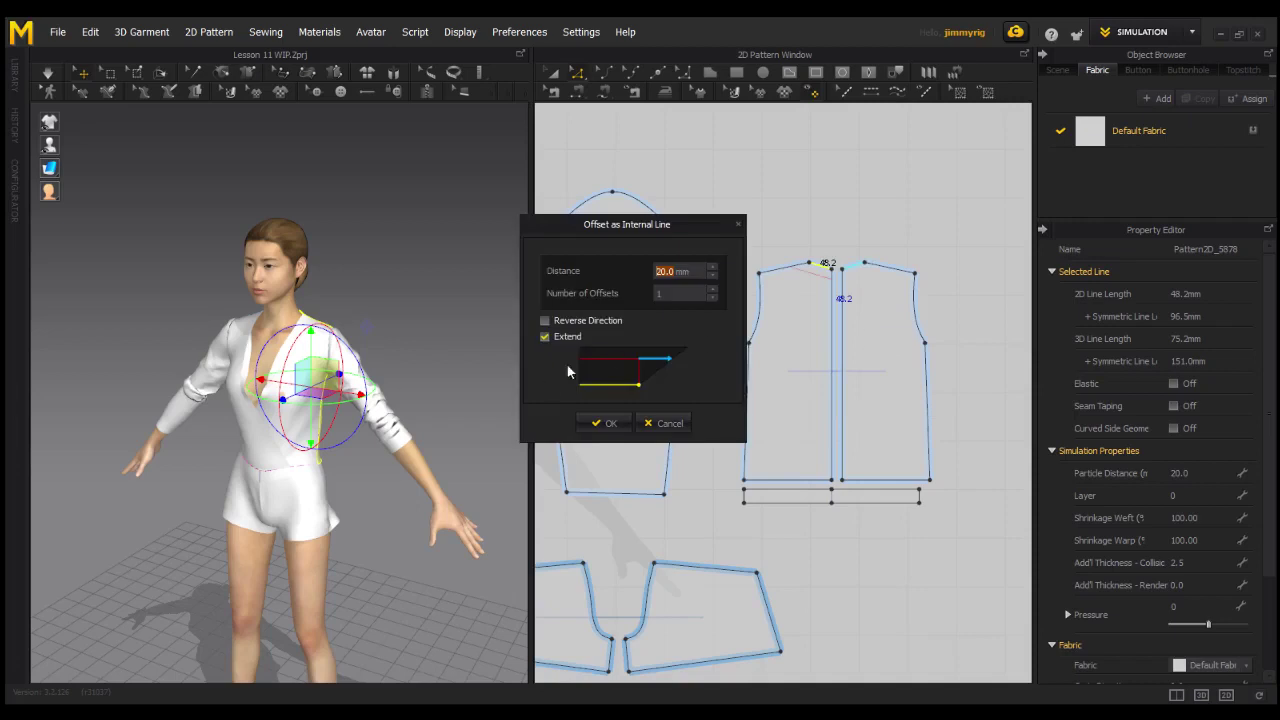
left_click(610, 424)
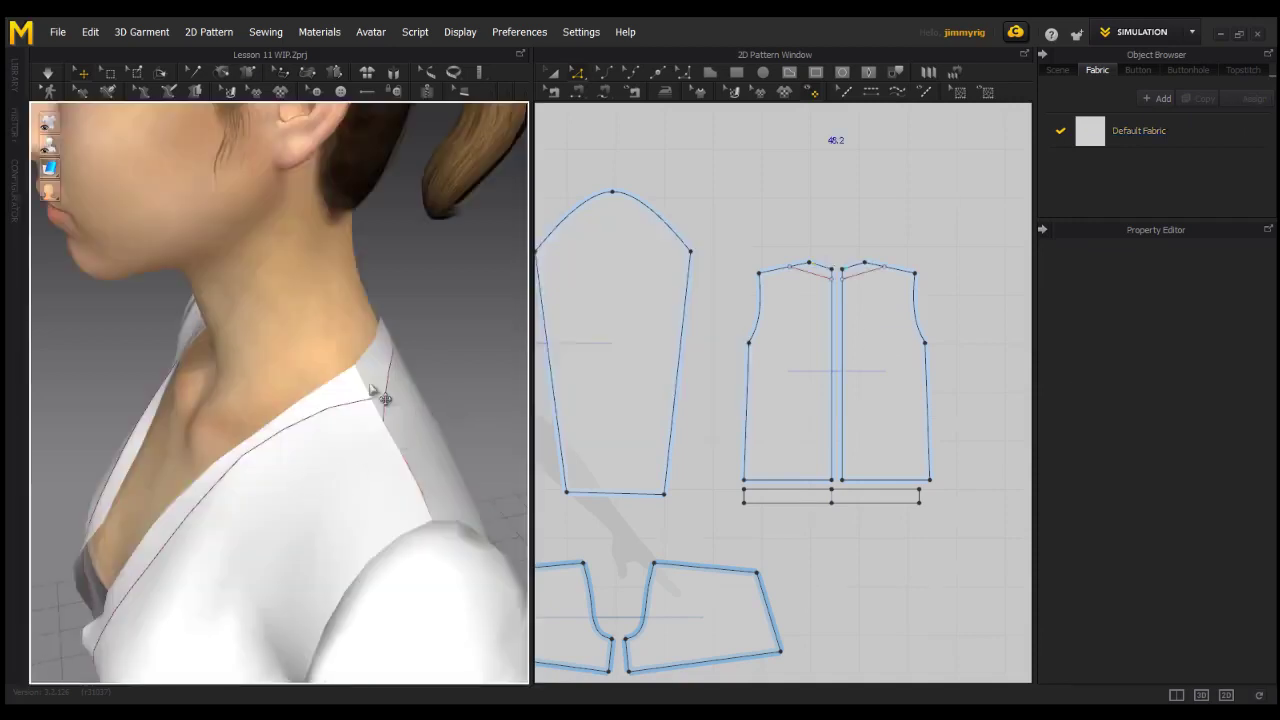
Step: Move the back internal line's shoulder endpoint along the shoulder edge toward the neck to line up with the front internal line
right_click_drag(391, 425, 288, 413)
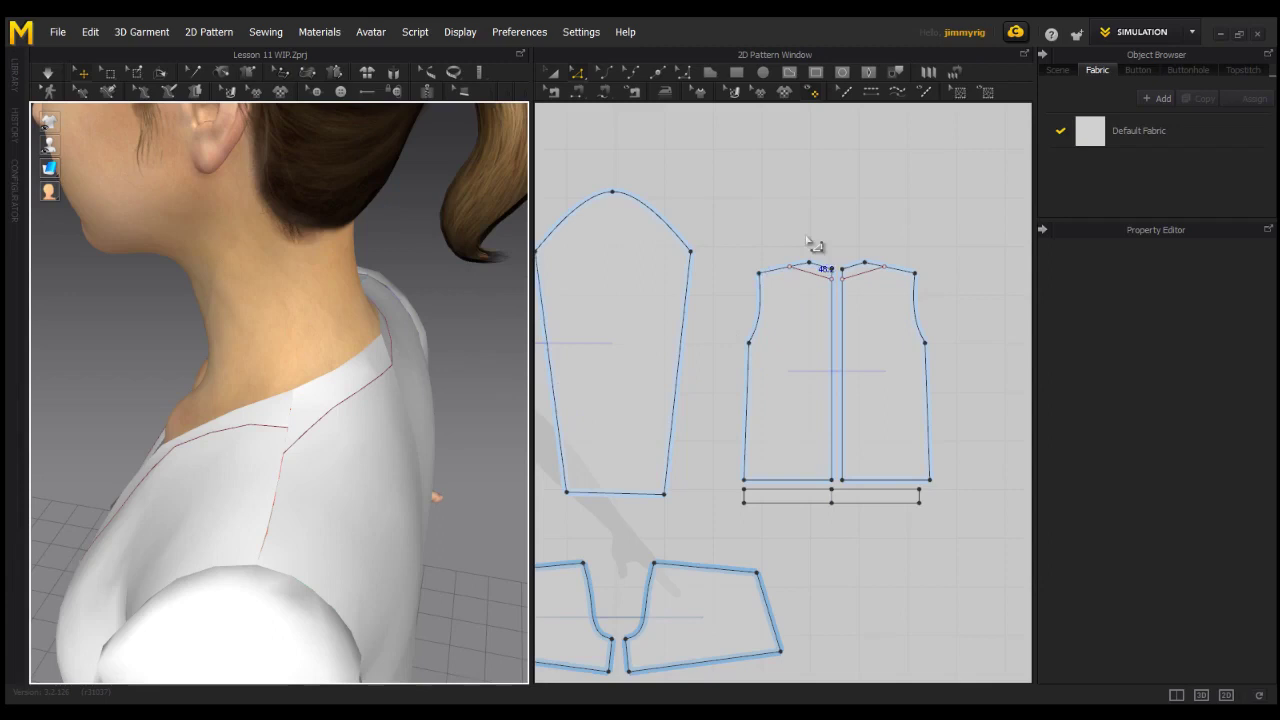
scroll(814, 243, "up", 2)
left_click(770, 293)
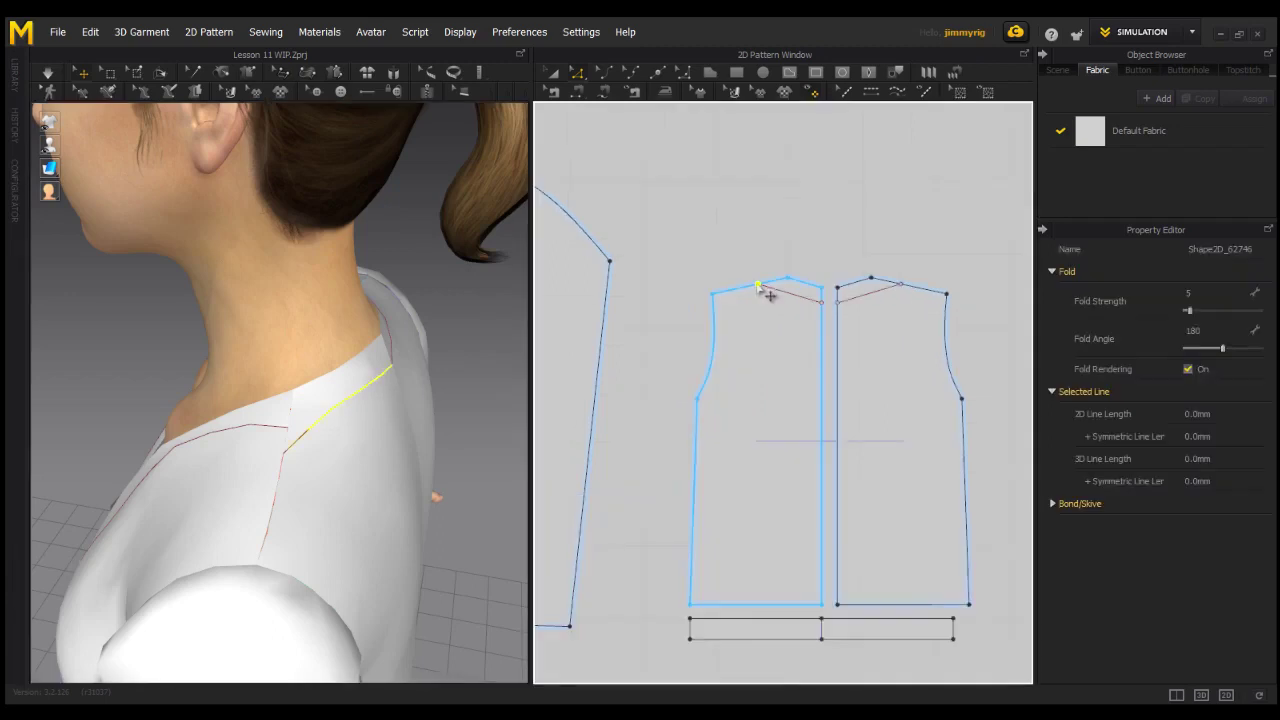
left_click_drag(762, 285, 767, 285)
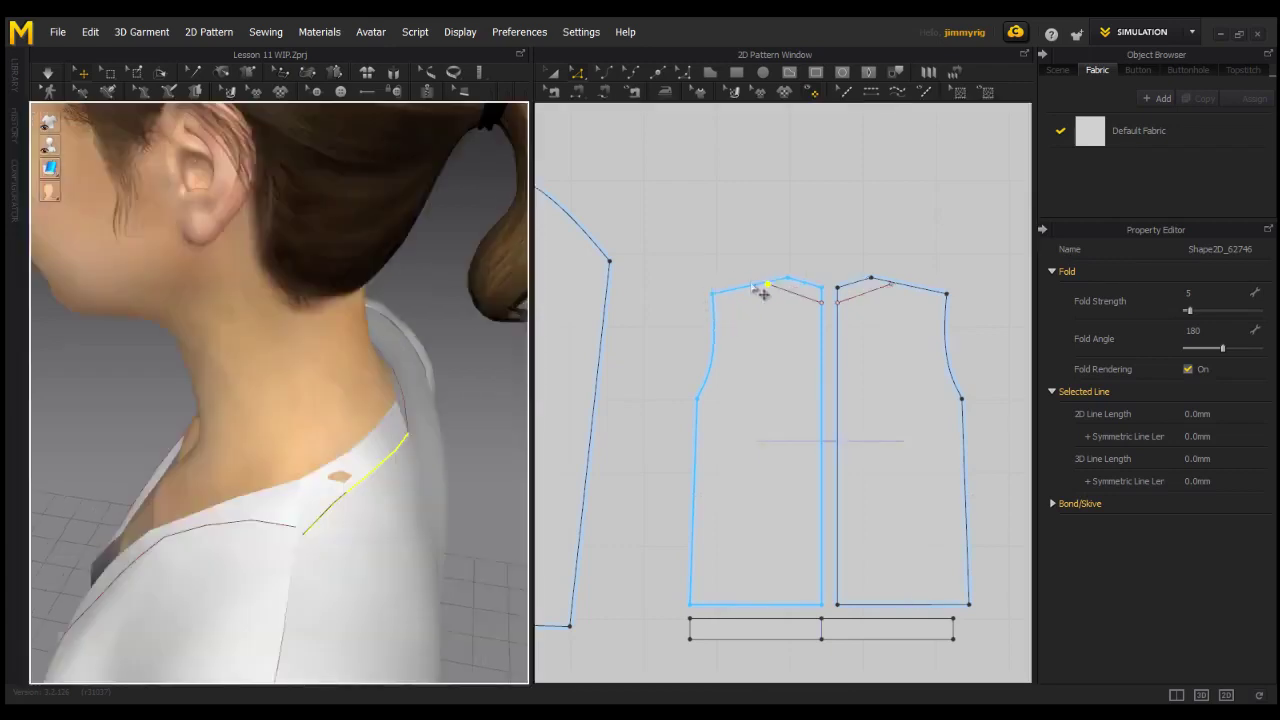
left_click_drag(766, 276, 779, 285)
key("Escape")
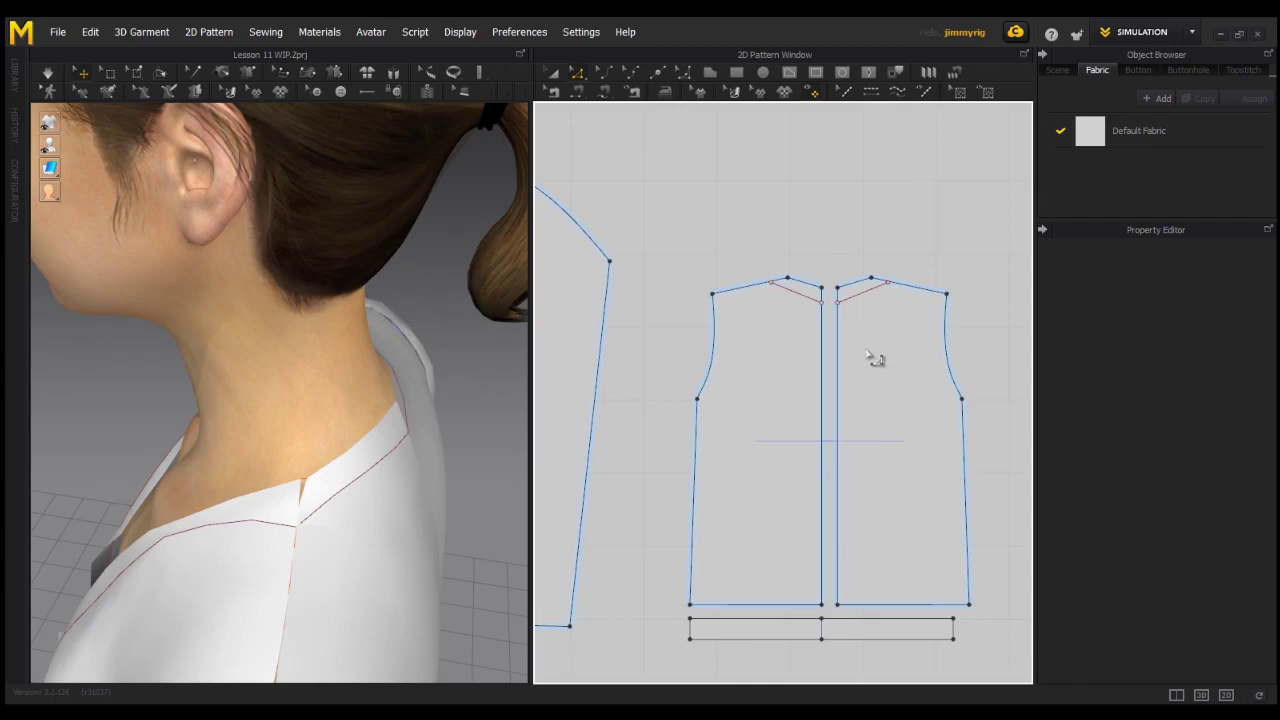
Step: Cut and sew the back and front bodice patterns along their offset neckline internal lines
left_click(812, 299)
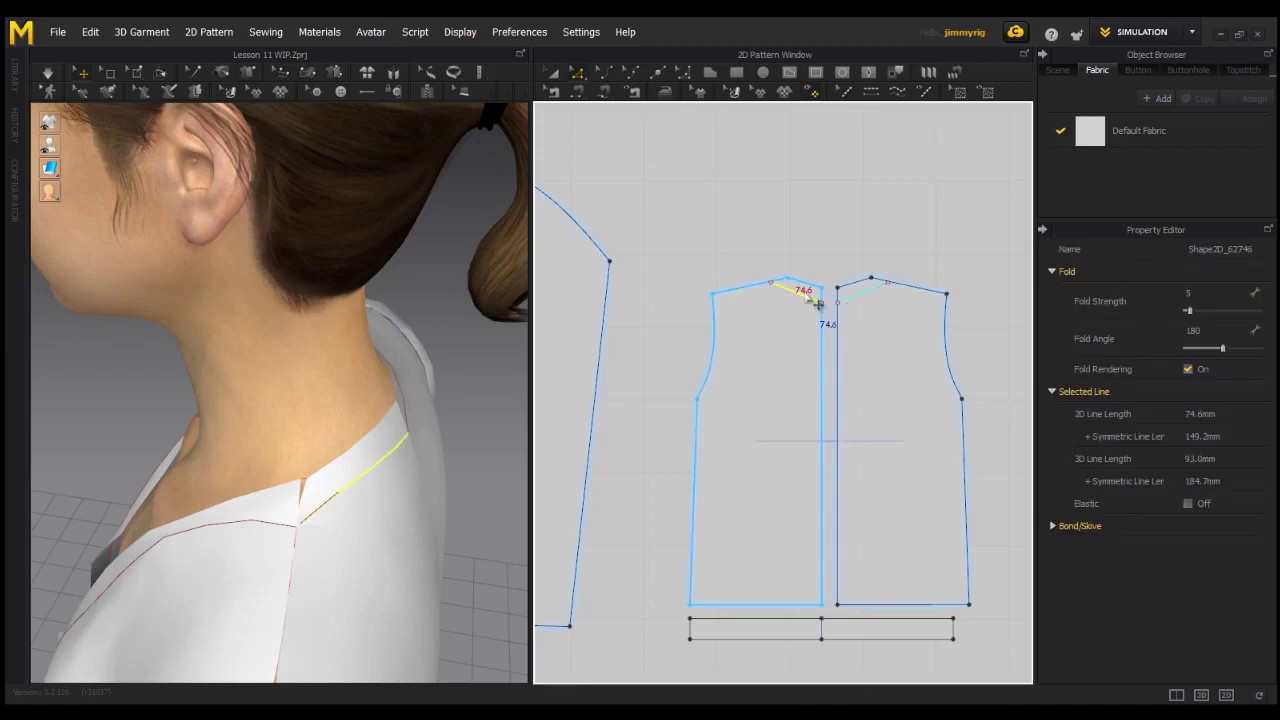
right_click(816, 303)
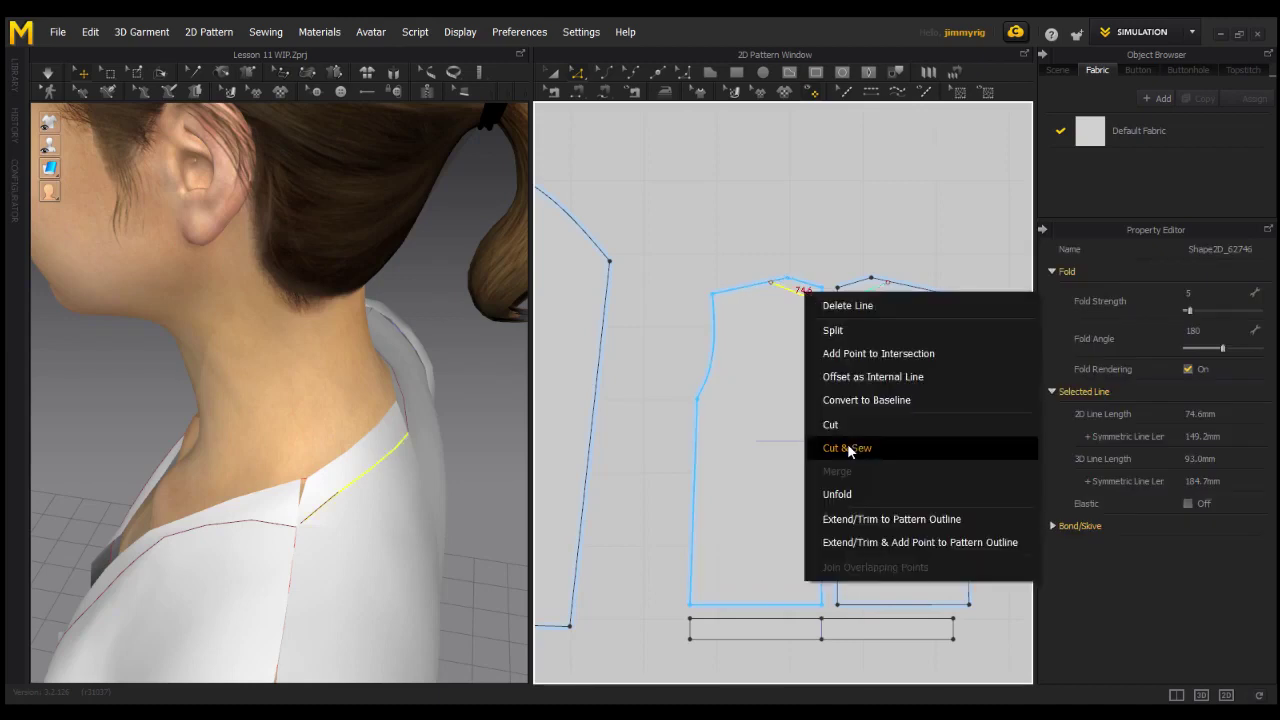
left_click(847, 448)
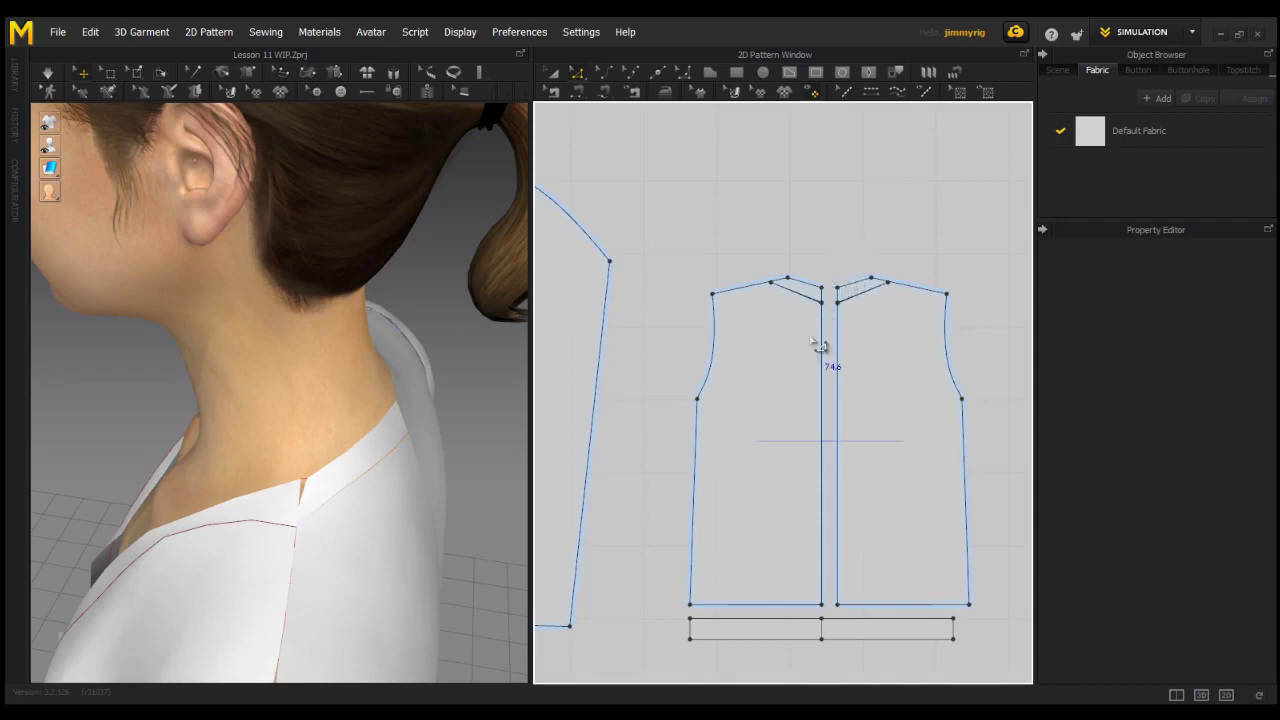
scroll(790, 325, "down", 4)
middle_click_drag(690, 372, 843, 357)
left_click(776, 370)
right_click(775, 369)
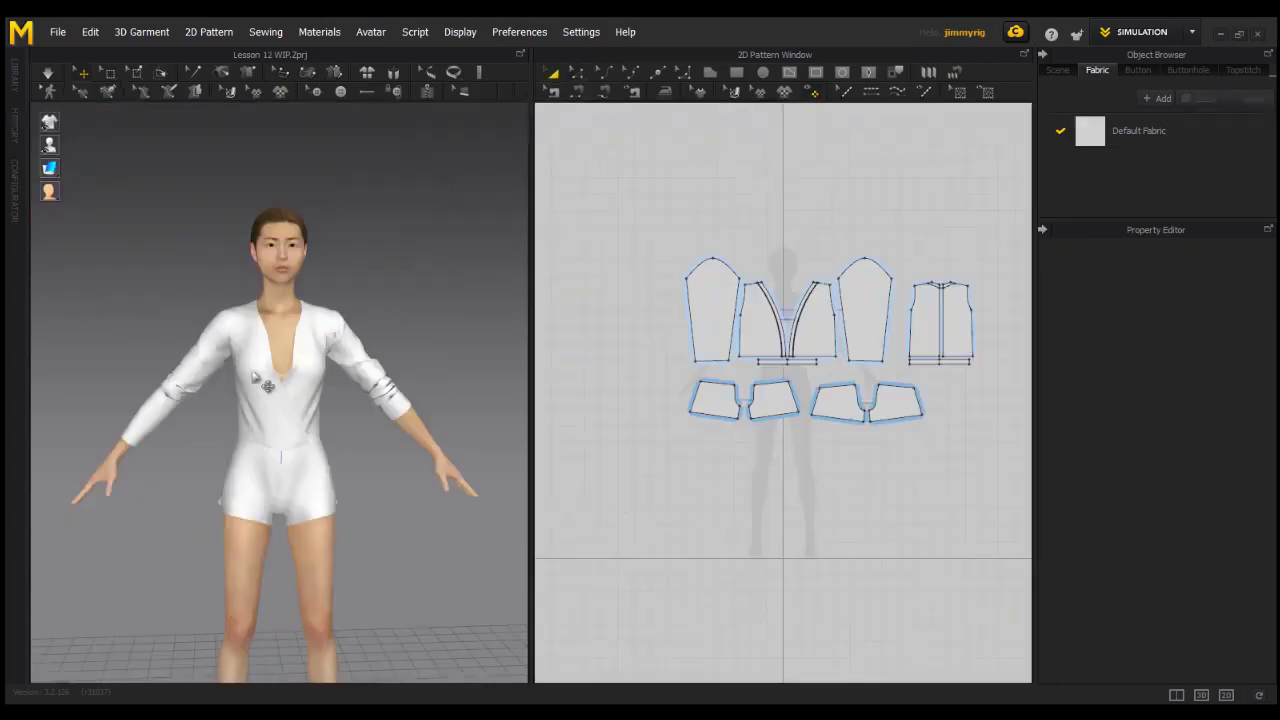
Step: Set the particle distance of the sleeves, front bodice and front waistband patterns to 30
left_click(160, 266)
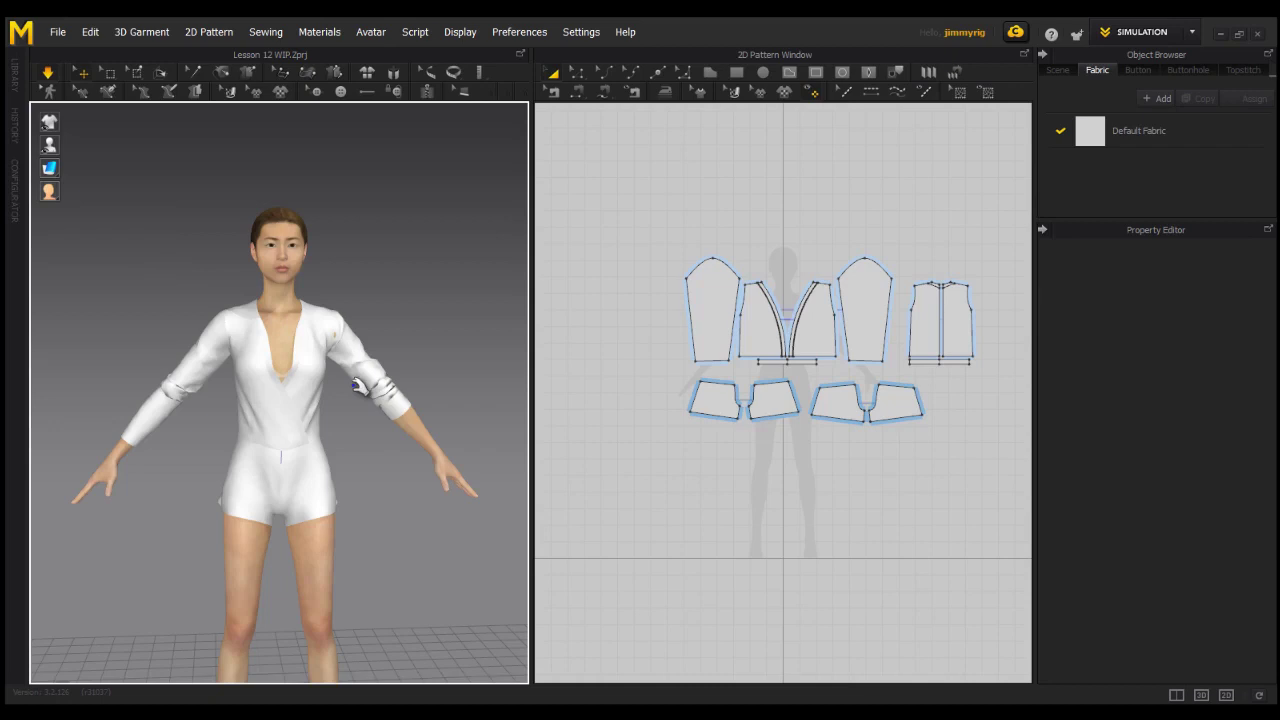
right_click_drag(376, 422, 308, 400)
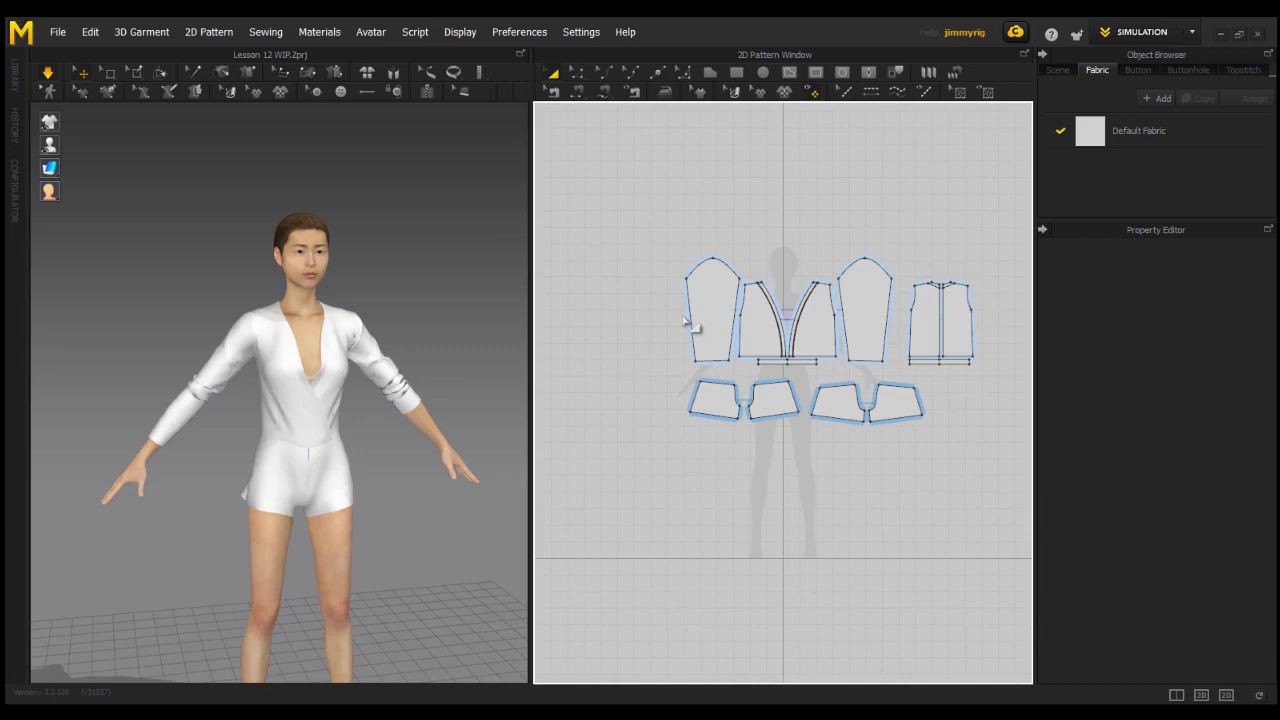
left_click_drag(650, 224, 901, 372)
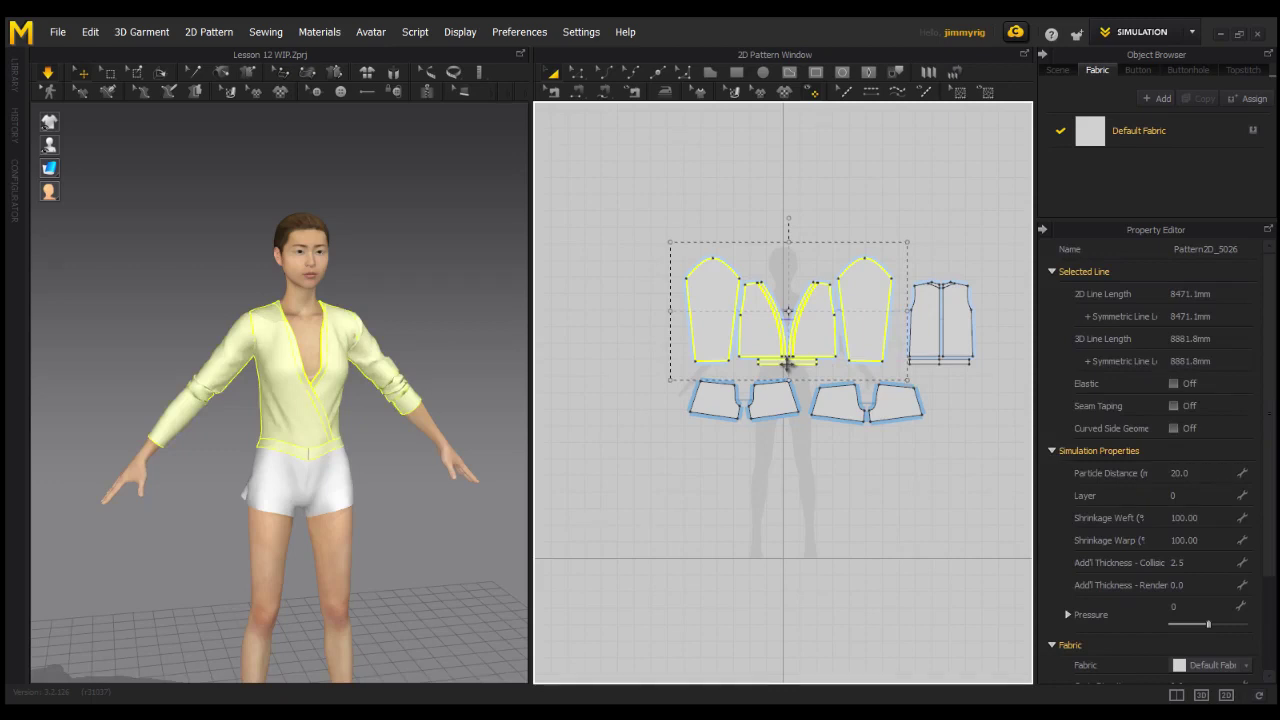
scroll(945, 330, "up", 1)
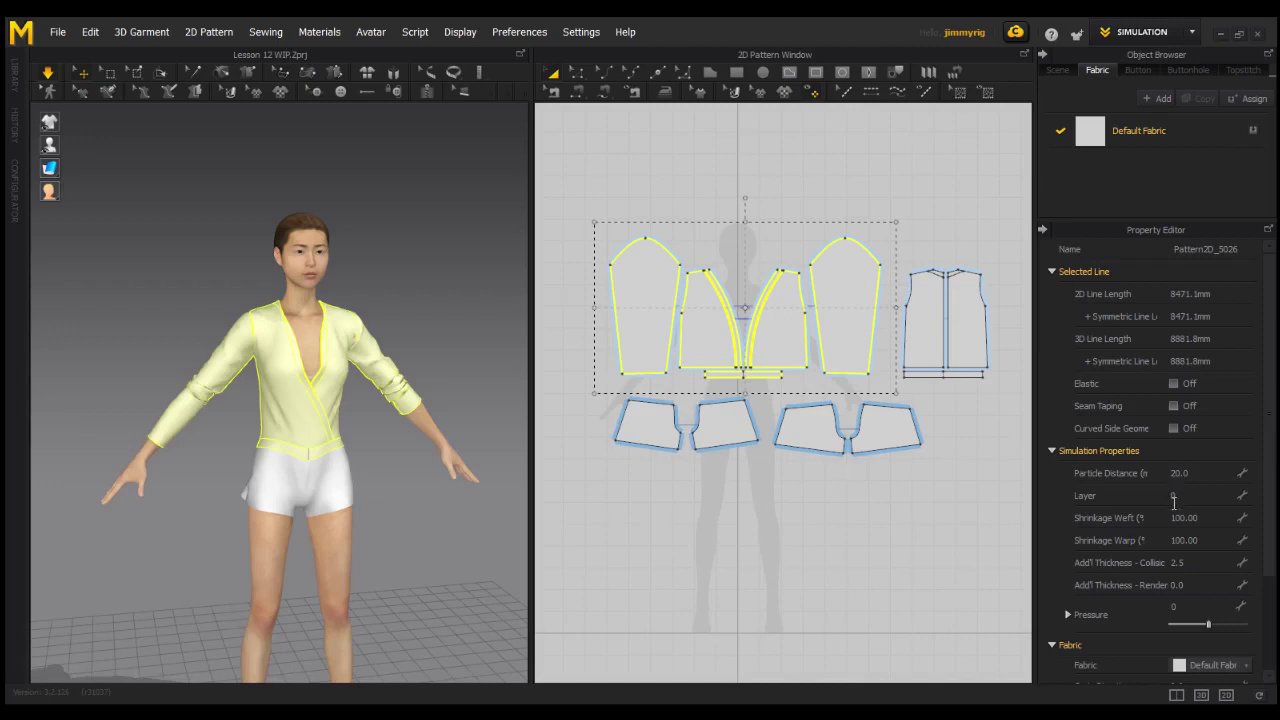
left_click(1192, 474)
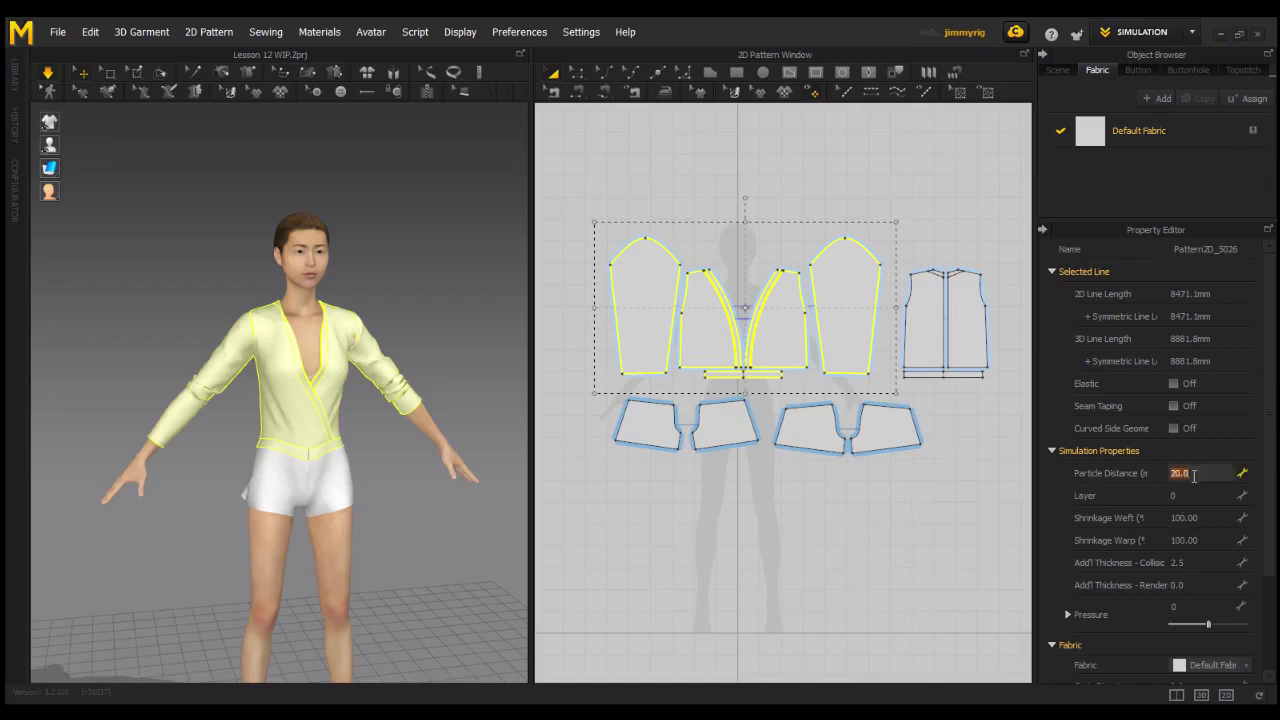
type("30")
left_click(403, 420)
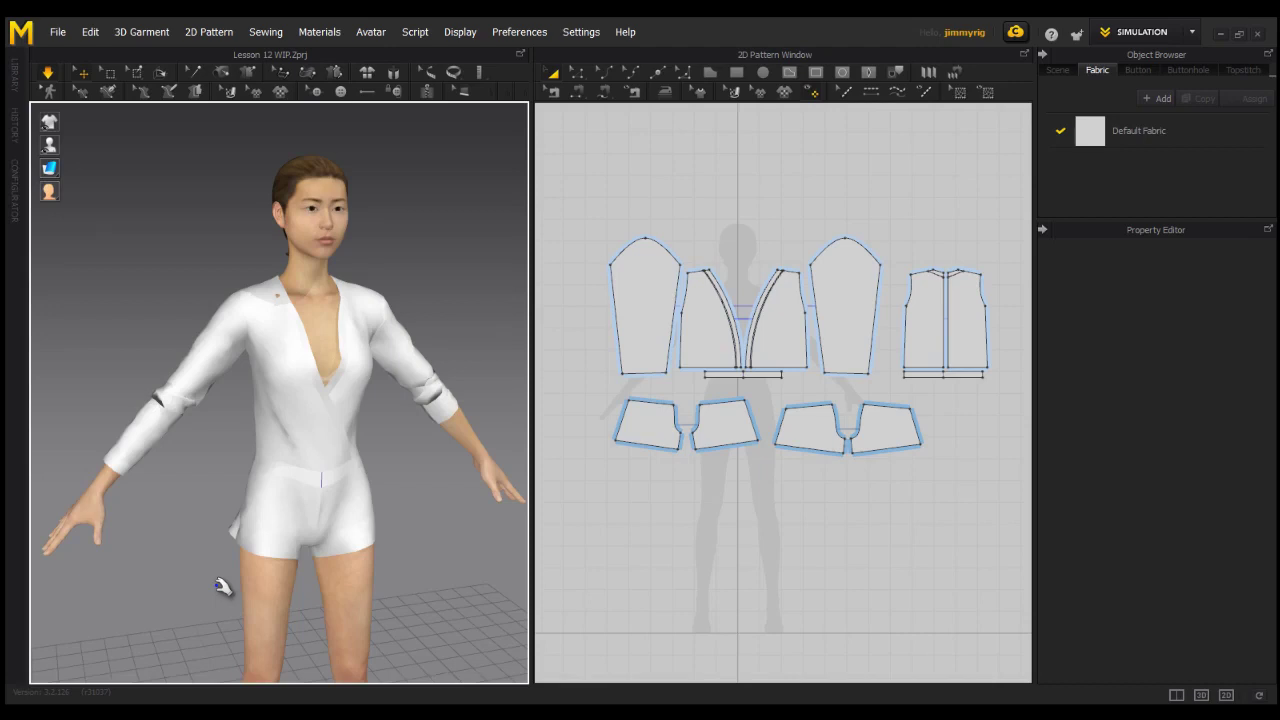
Step: Set the particle distance of the sleeves, front bodice and front waistband patterns to 10 and run the simulation
left_click(360, 537)
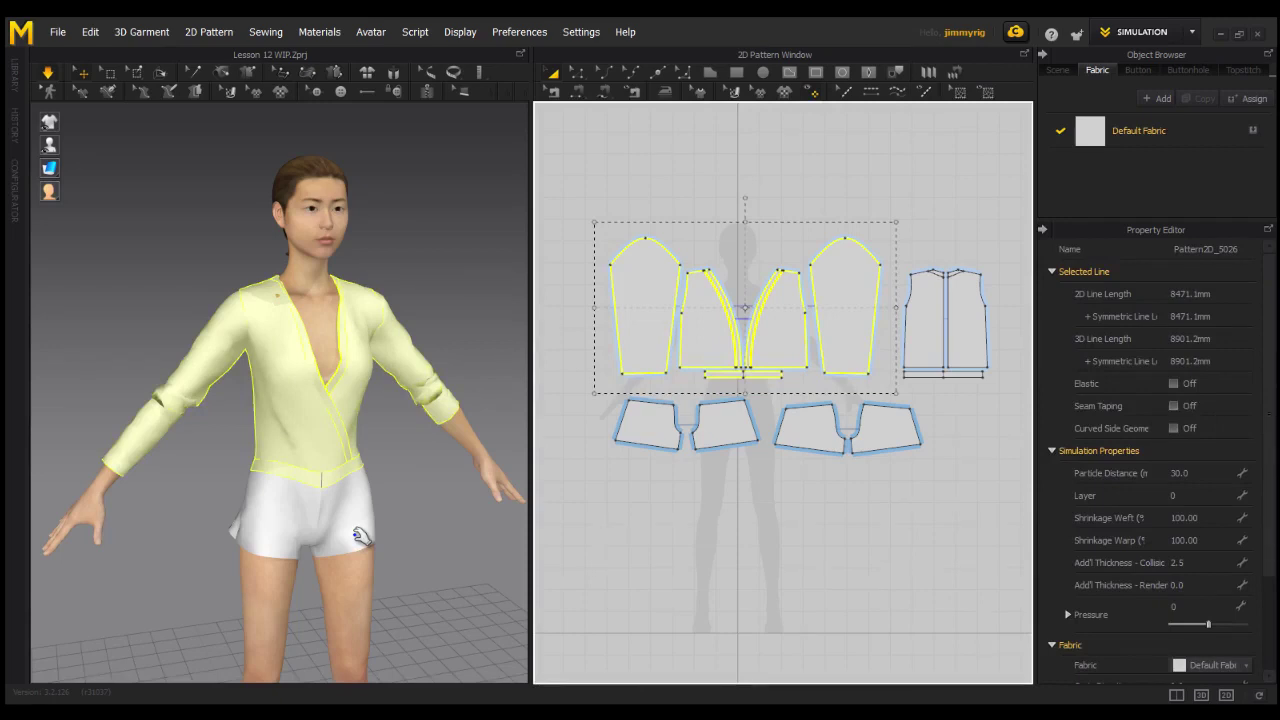
double_click(1185, 473)
type("10")
key("Return")
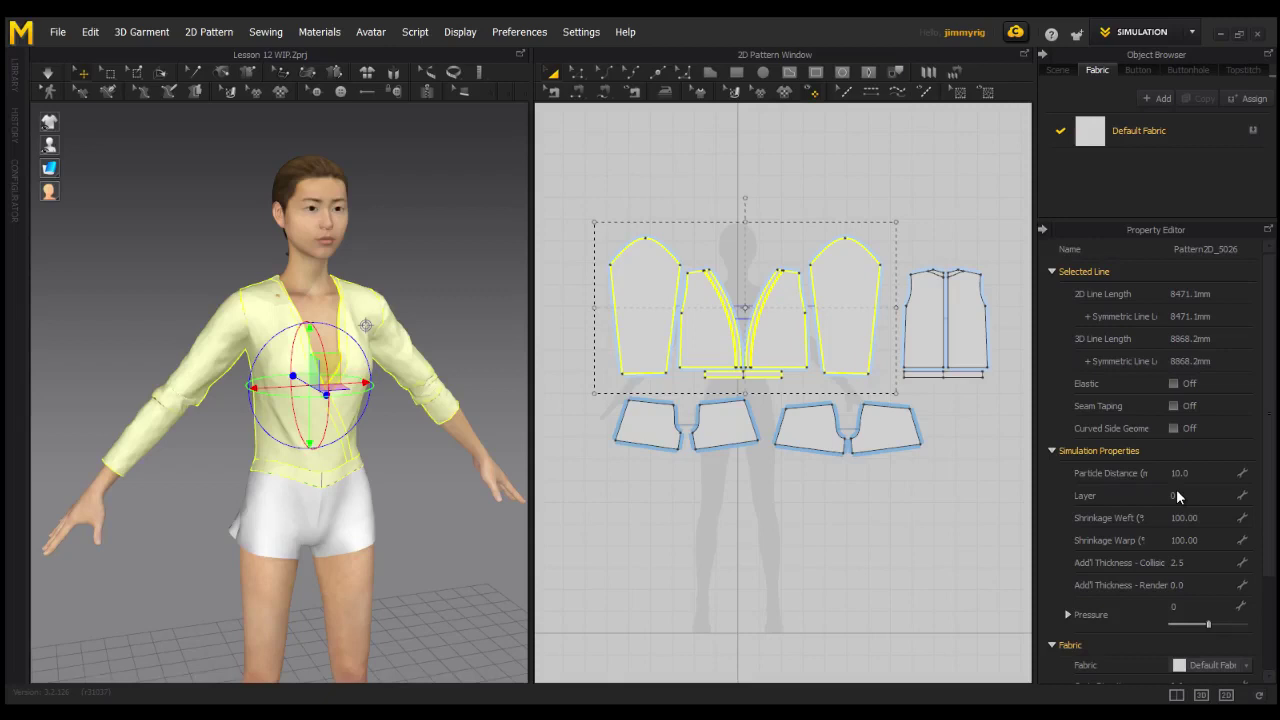
left_click(47, 72)
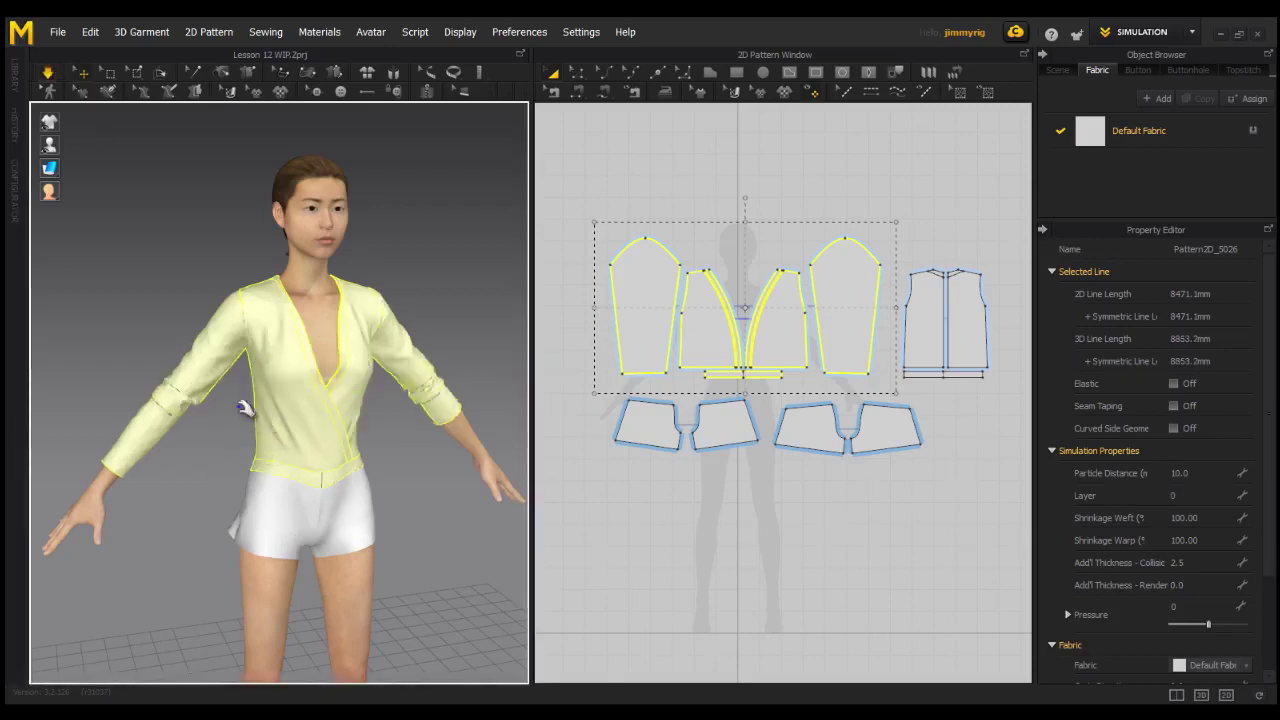
Step: Pin both sleeves near the elbows during simulation and pull the avatar's right sleeve up the forearm
left_click(204, 380)
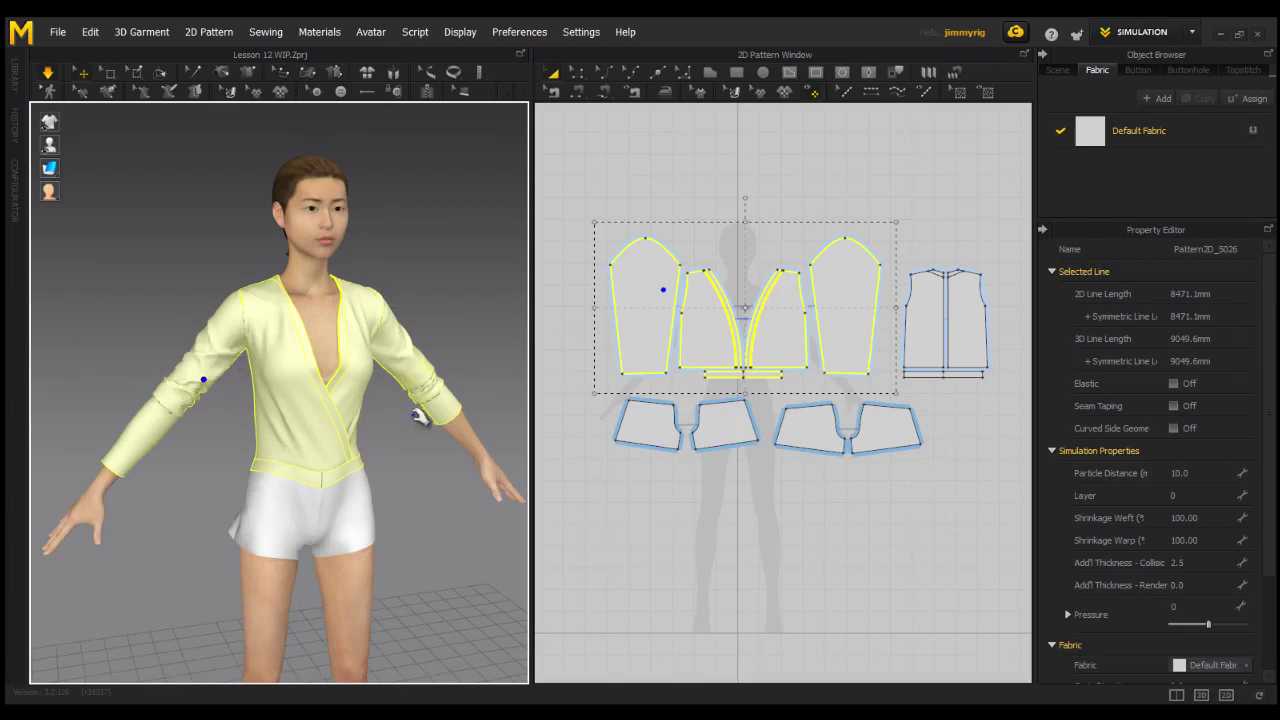
left_click(423, 378)
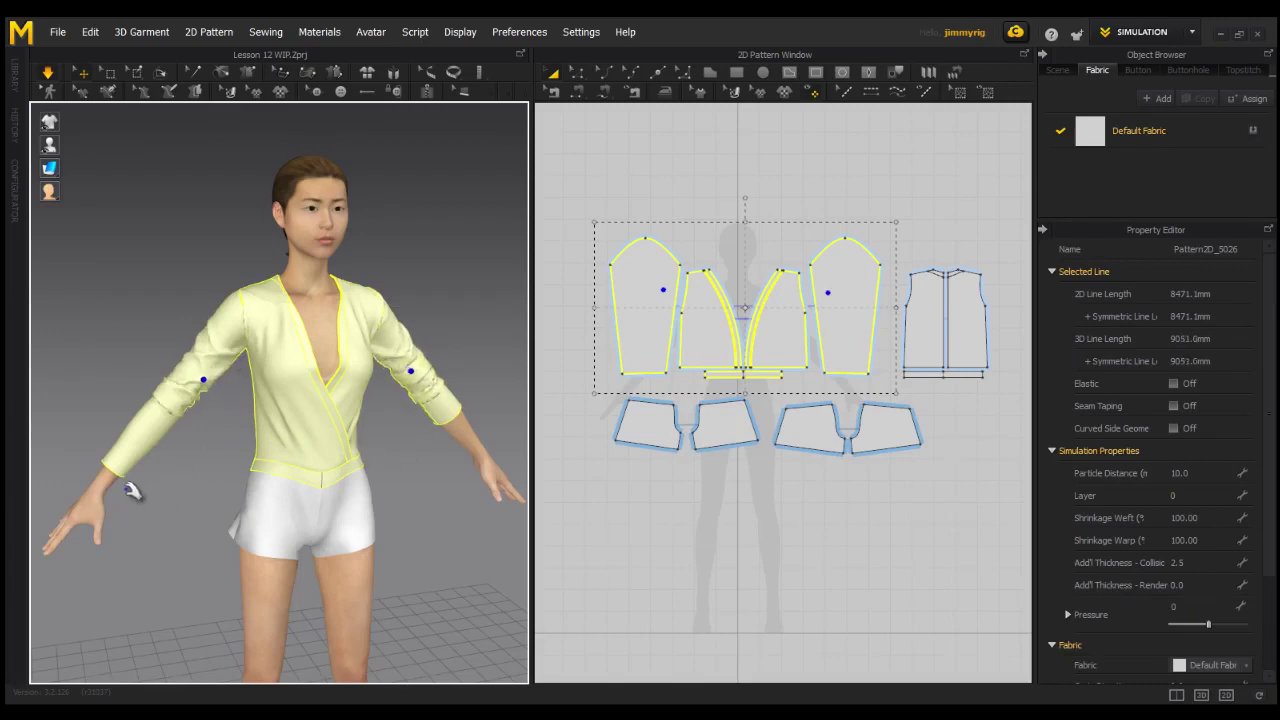
left_click(162, 432)
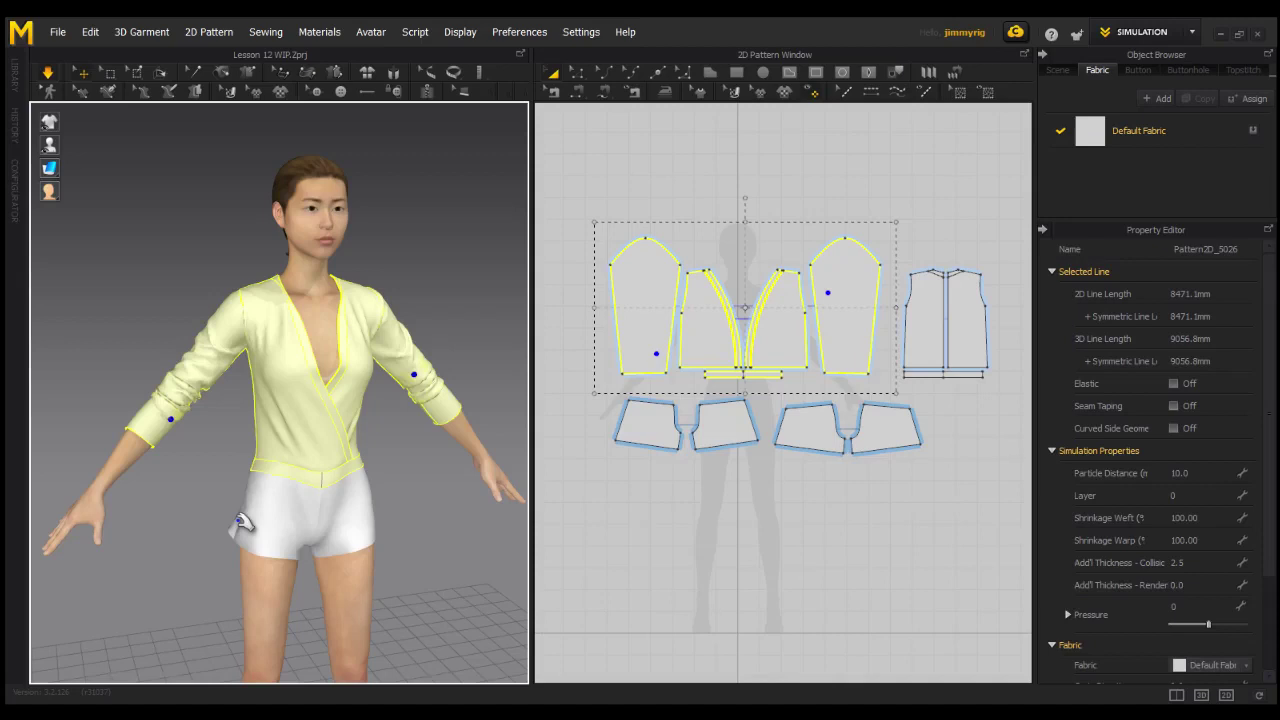
right_click_drag(240, 521, 300, 521)
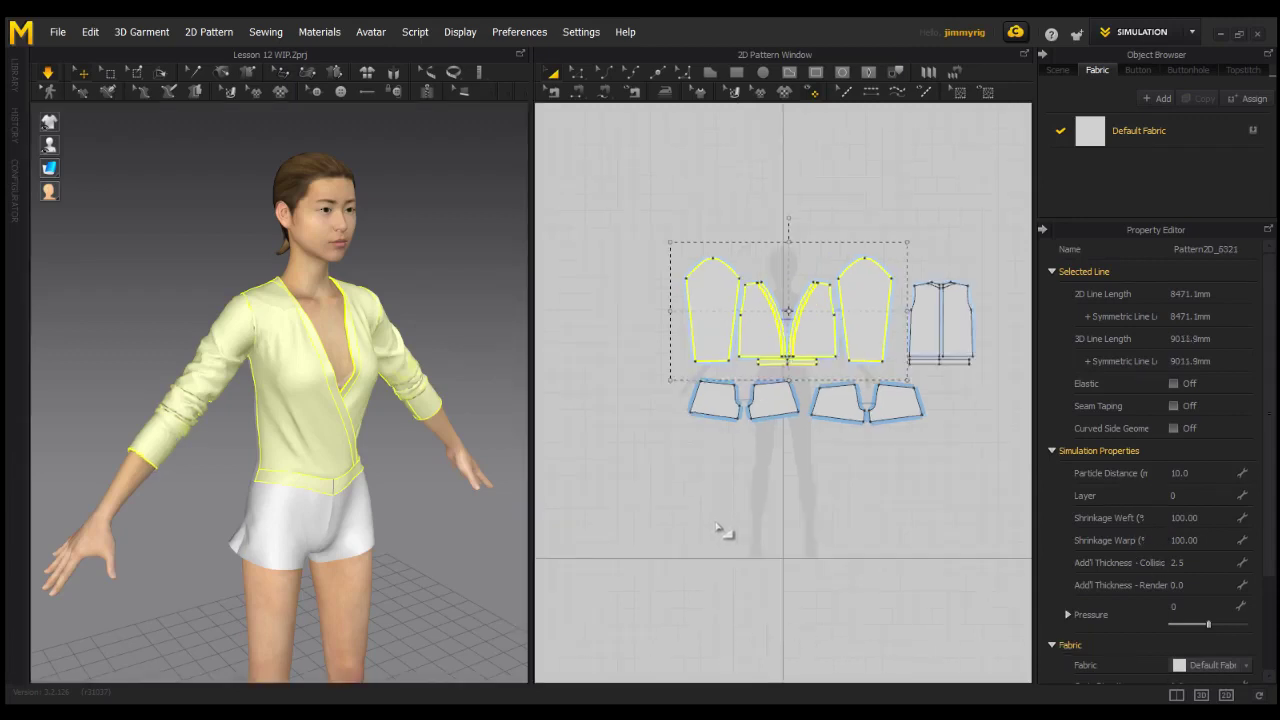
Step: Set the weft shrinkage of the selected sleeve, front bodice and waistband patterns to 90
double_click(1180, 517)
type("90")
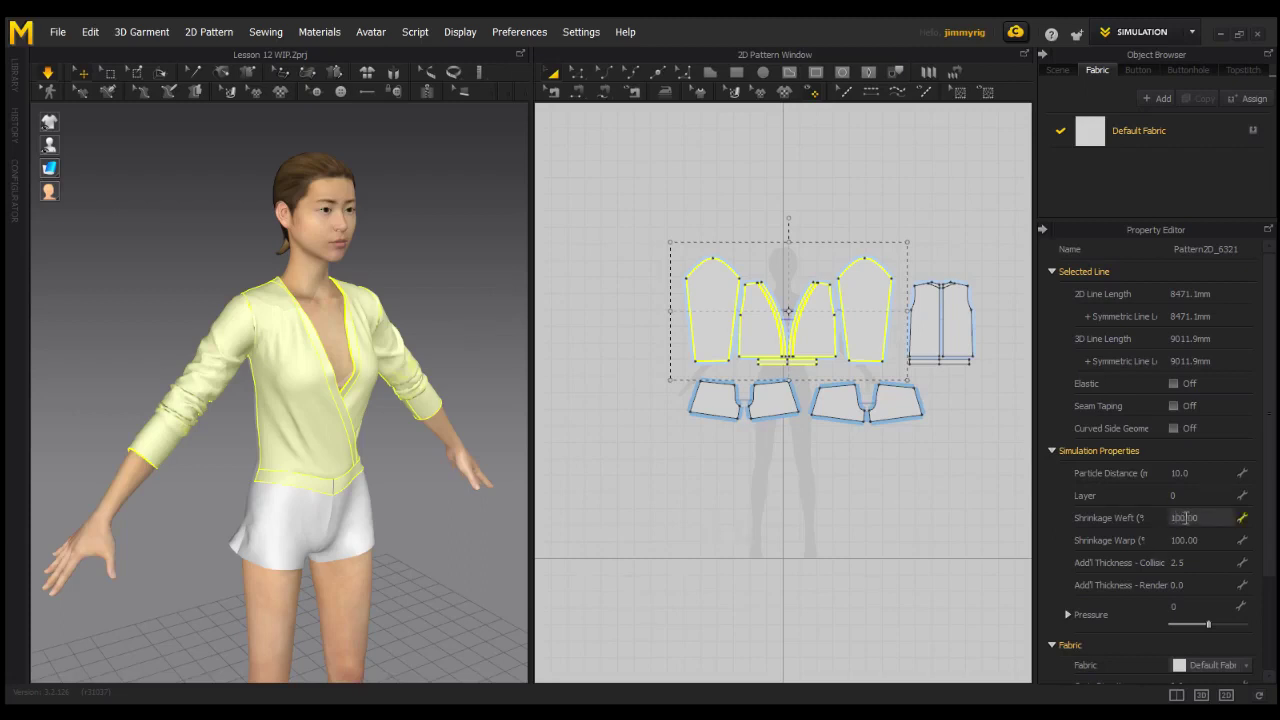
key("Return")
right_click_drag(420, 300, 386, 288)
scroll(409, 288, "up", 2)
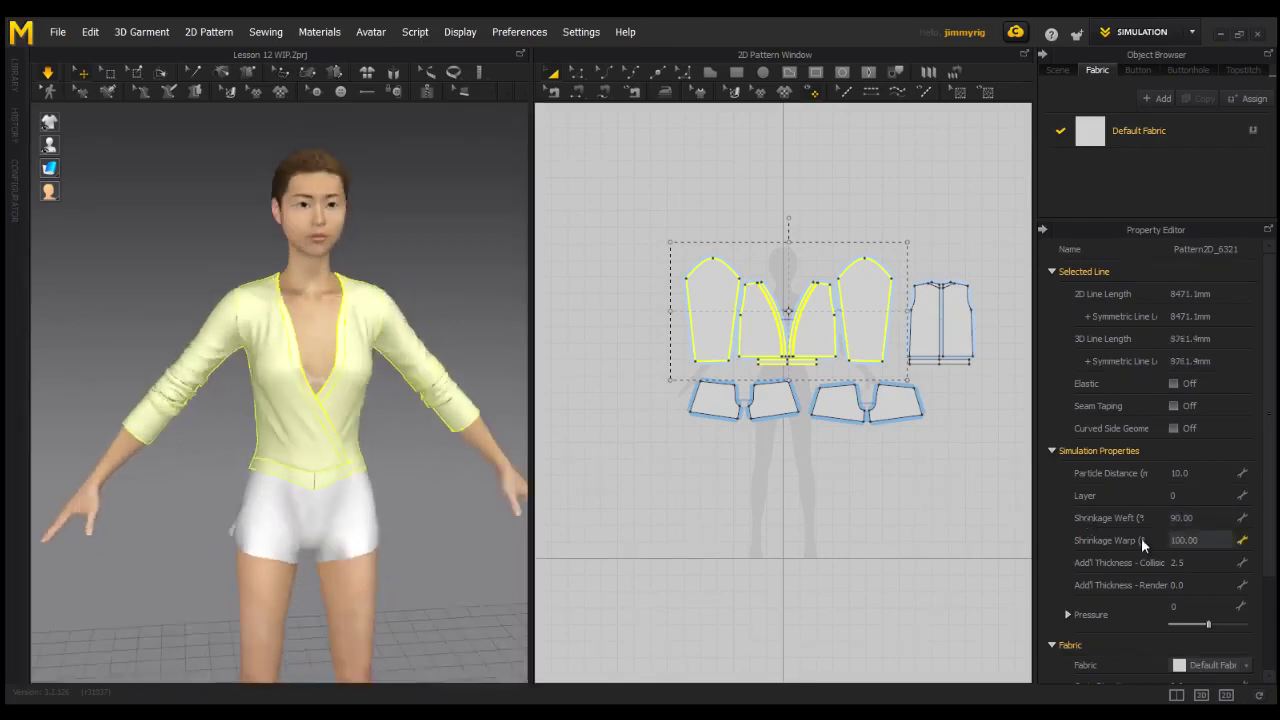
Step: Set the warp shrinkage of the selected sleeve, front bodice and waistband patterns to 90
key("Delete")
type("9")
key("Return")
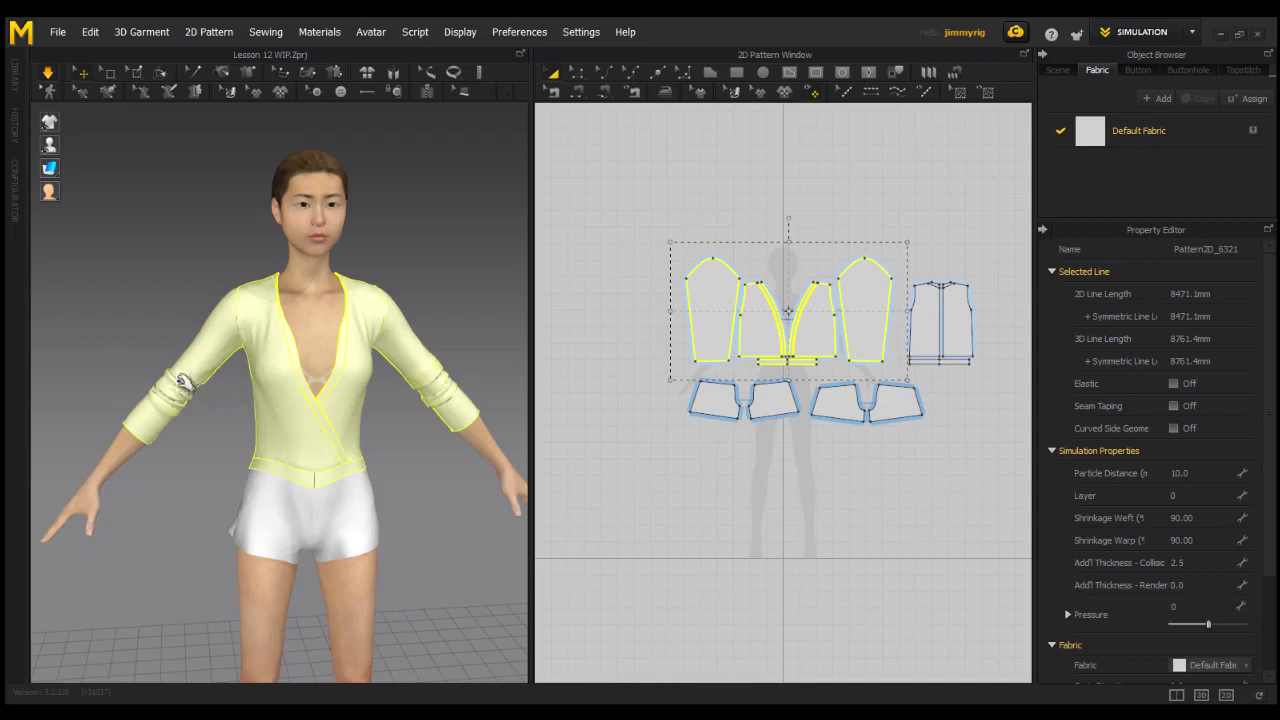
Step: Set both the weft and warp shrinkage of the selected sleeve, front bodice and waistband patterns to 110, and clear the selection
right_click_drag(163, 363, 329, 365)
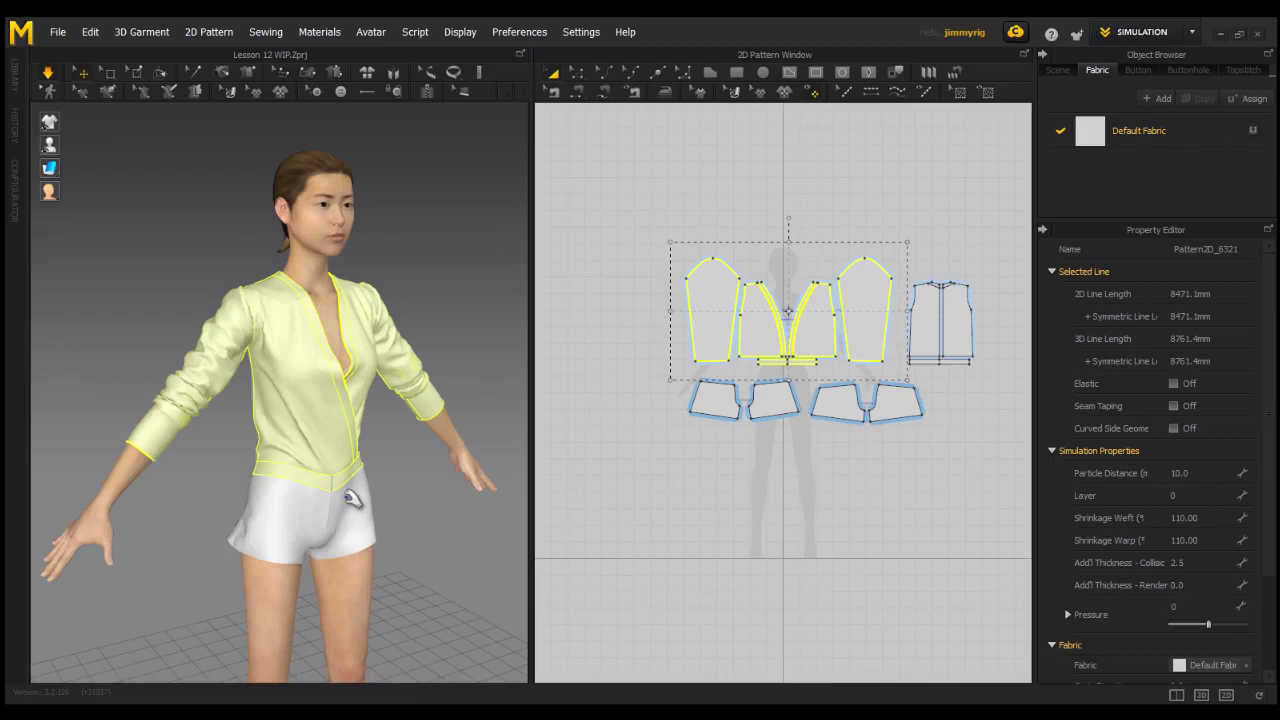
mouse_move(400, 503)
right_mouse_down()
mouse_move(340, 445)
mouse_move(378, 504)
right_mouse_up()
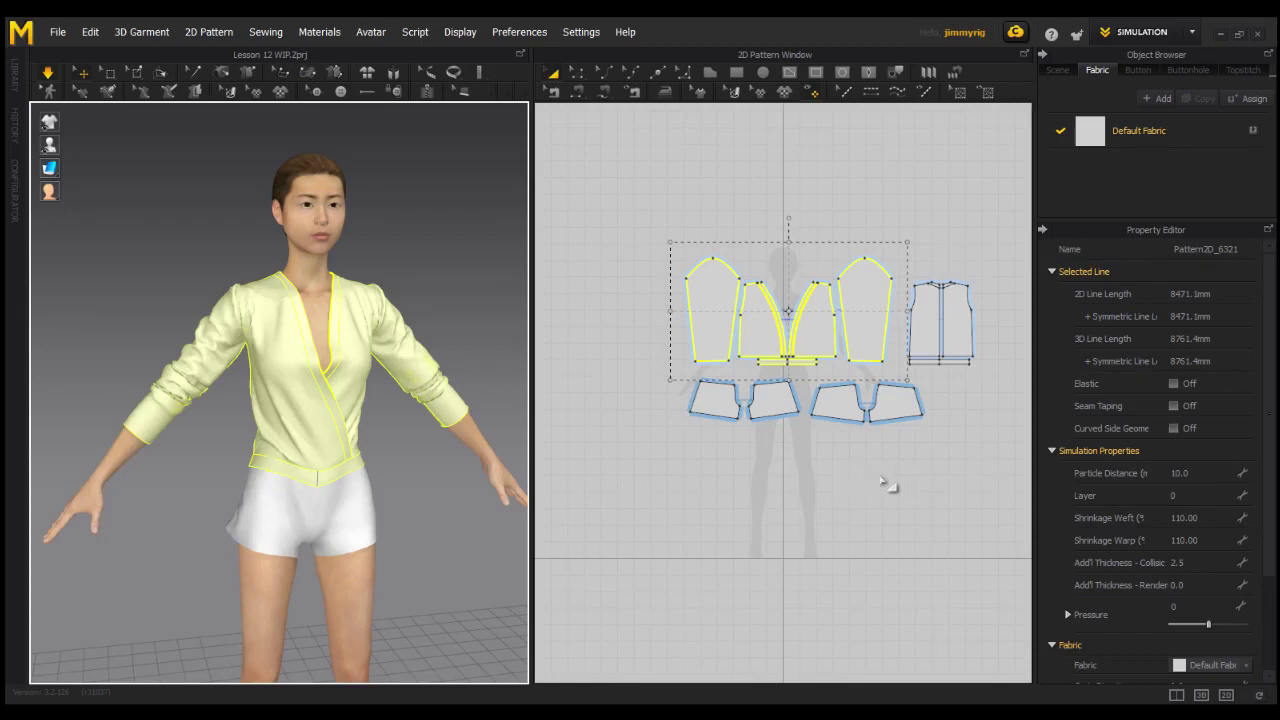
left_click(382, 512)
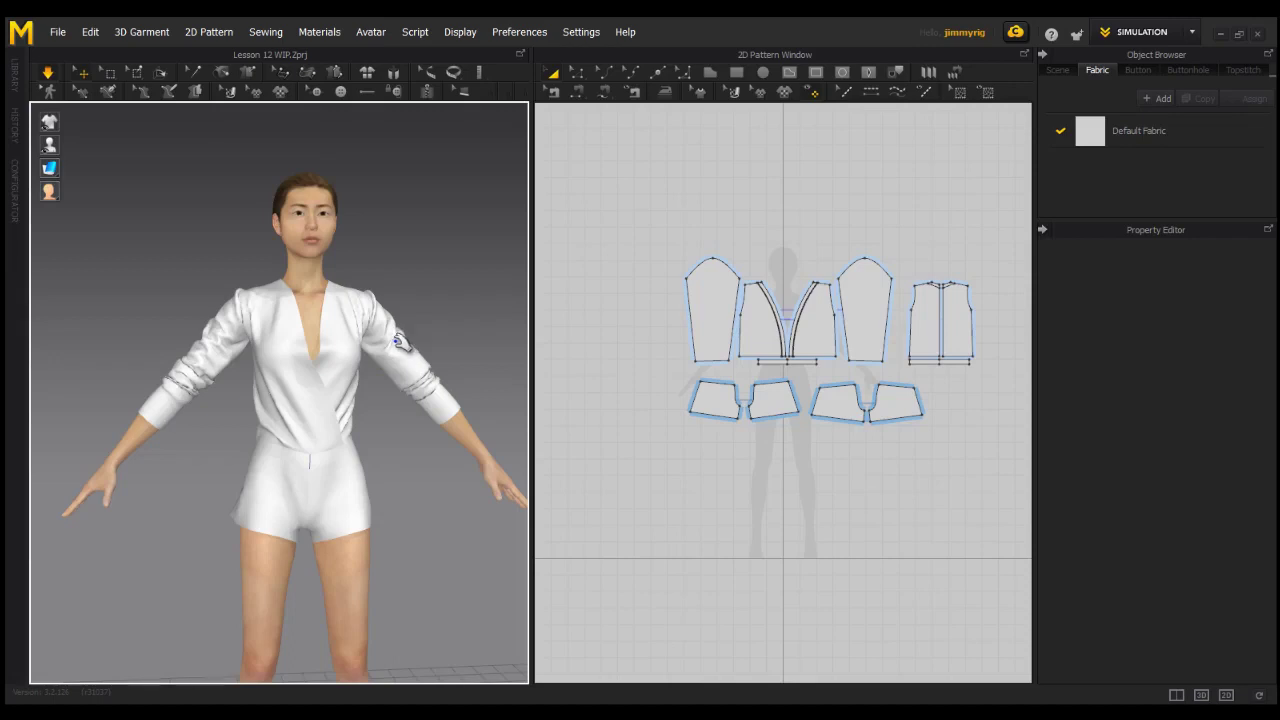
Step: Tack the two back bodice halves together across the center back and simulate to cinch in the waist
left_click(219, 76)
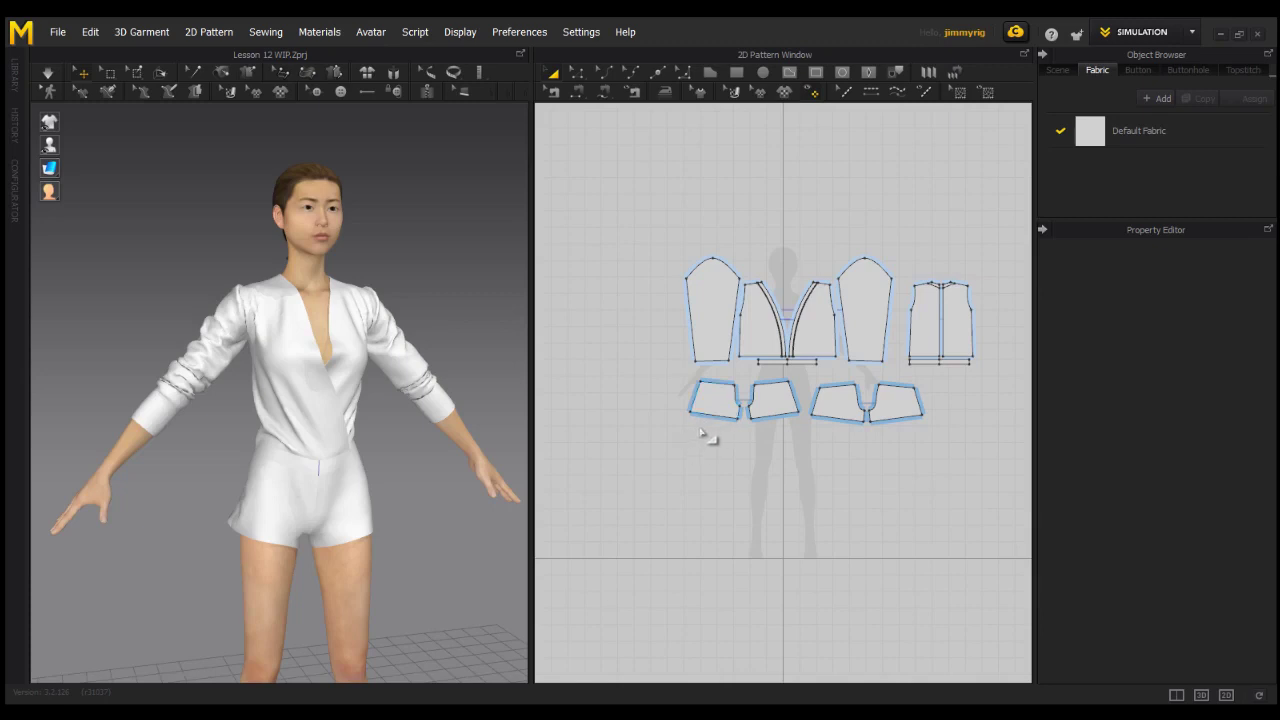
right_click_drag(417, 334, 110, 346)
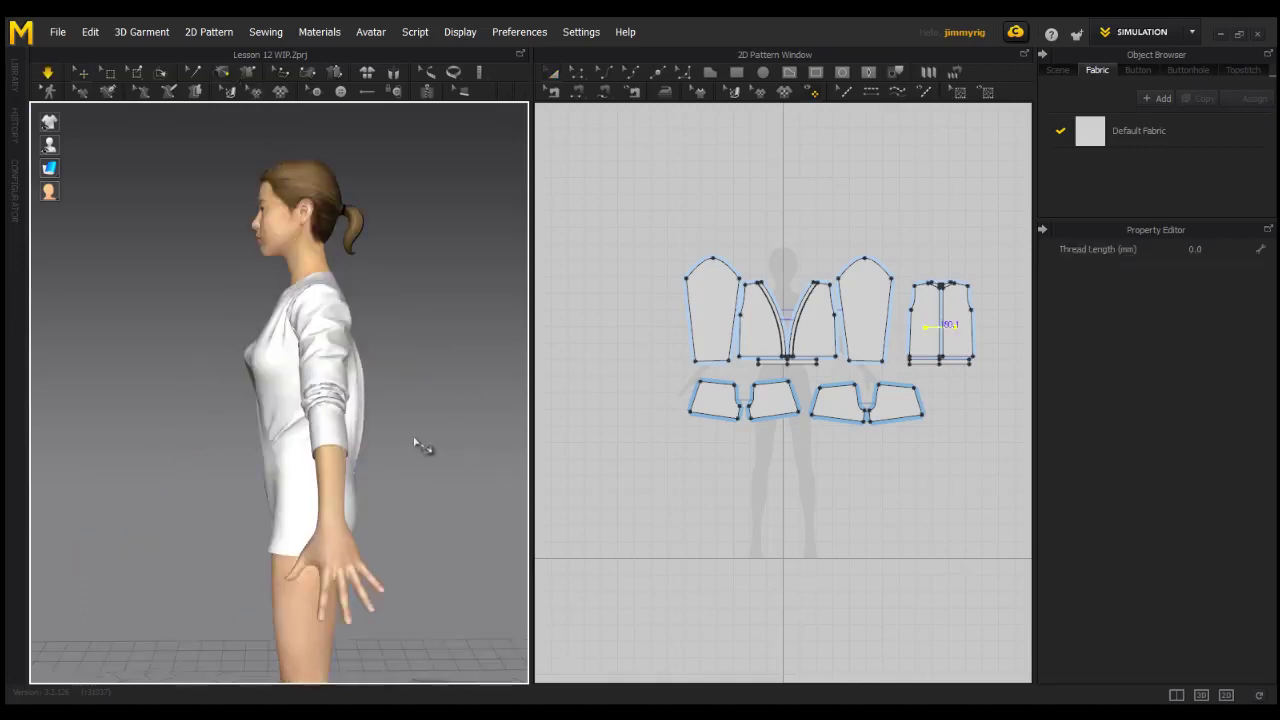
right_click_drag(407, 443, 489, 434)
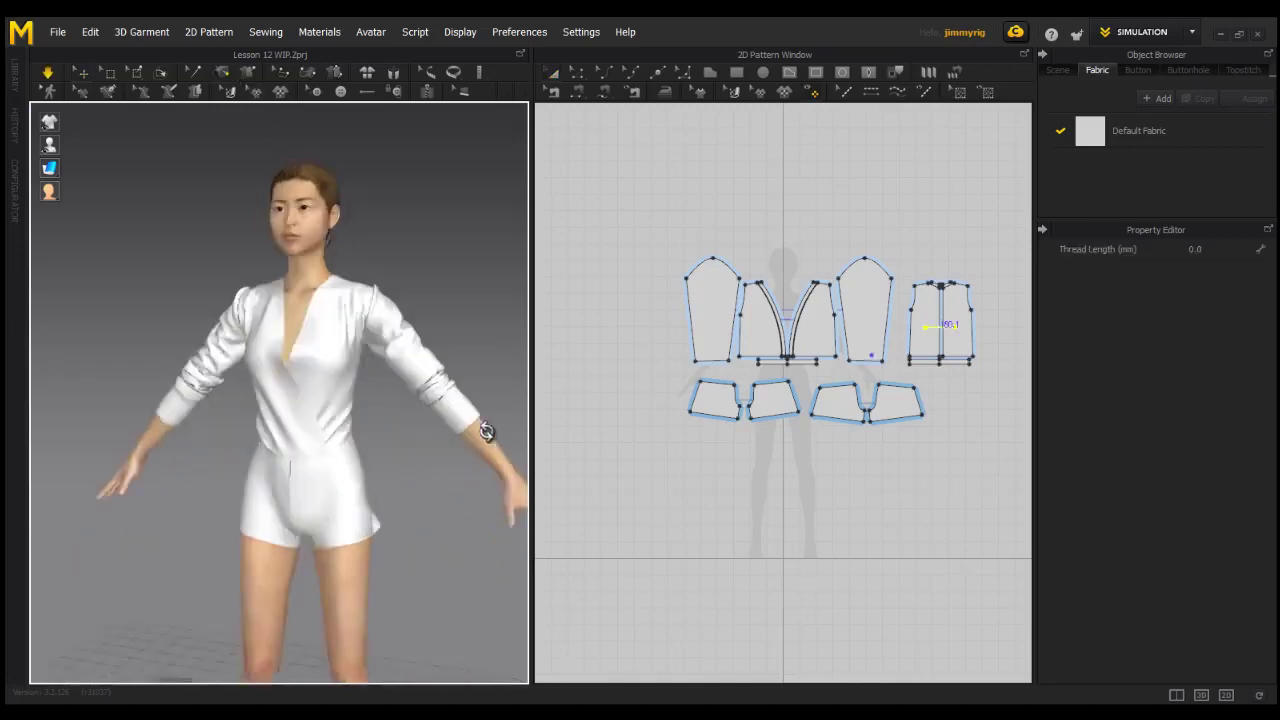
right_click_drag(325, 472, 360, 438)
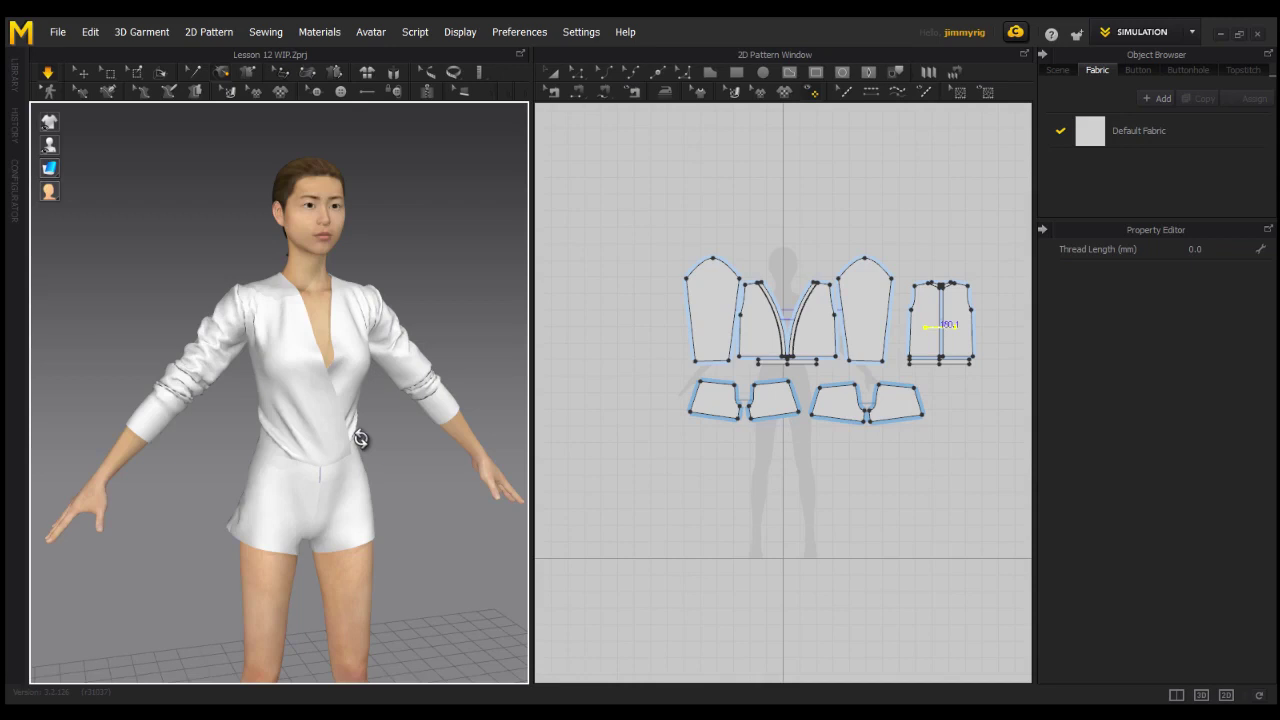
right_click_drag(374, 431, 316, 462)
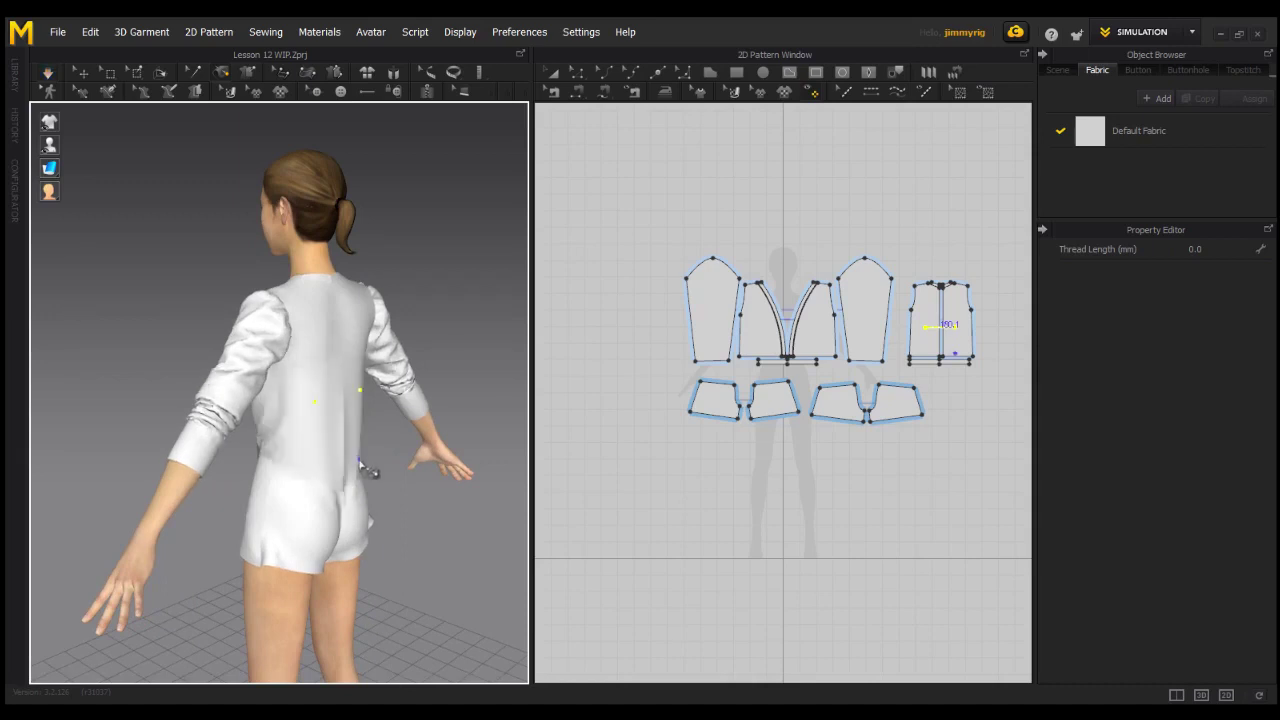
right_click_drag(365, 470, 590, 450)
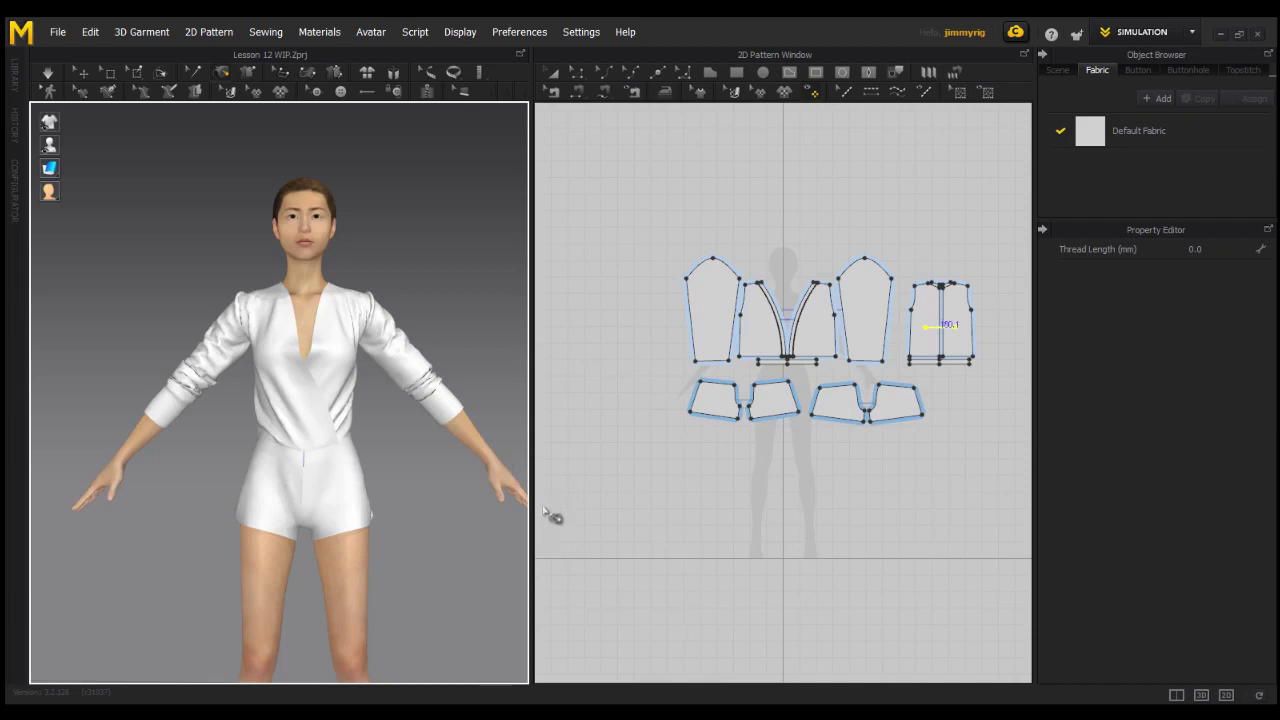
Step: Tack each sleeve lengthwise from near its hem to its upper part and simulate to gather both sleeves at the elbows
left_click(447, 408)
left_click(411, 367)
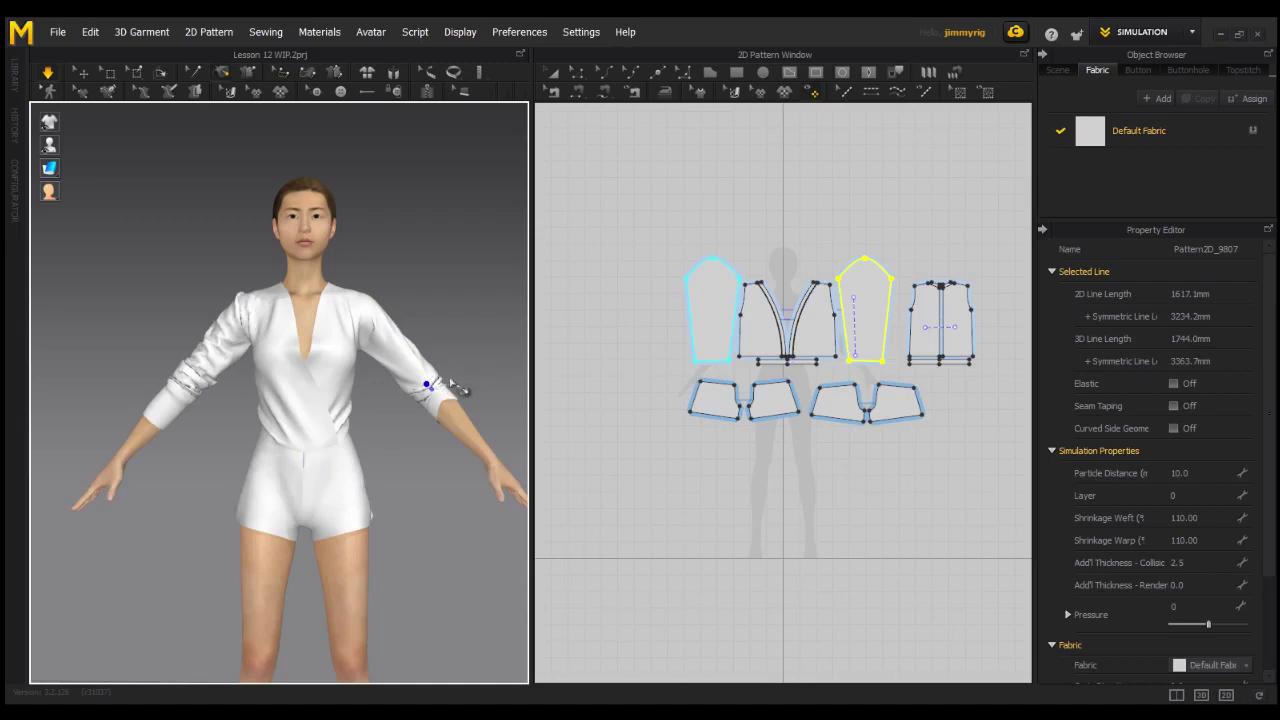
left_click(168, 405)
left_click(222, 385)
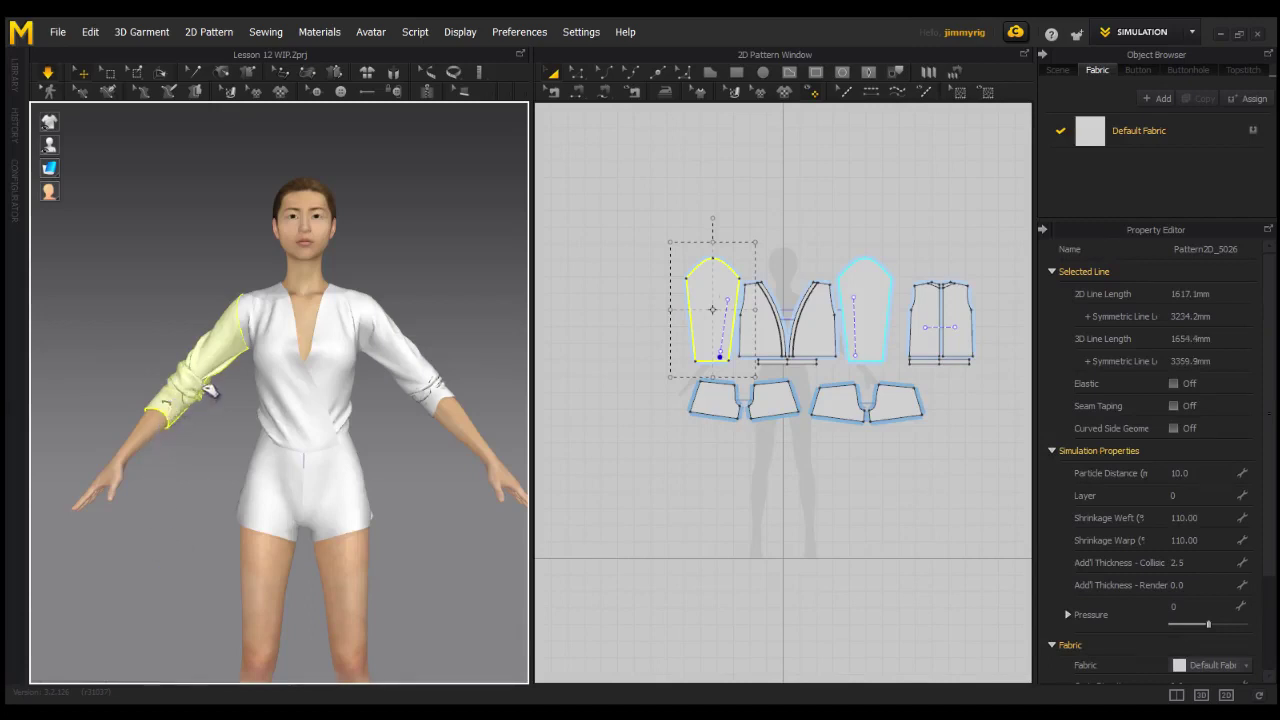
left_click(405, 362)
mouse_move(414, 480)
right_mouse_down()
mouse_move(352, 514)
mouse_move(294, 509)
mouse_move(397, 477)
right_mouse_up()
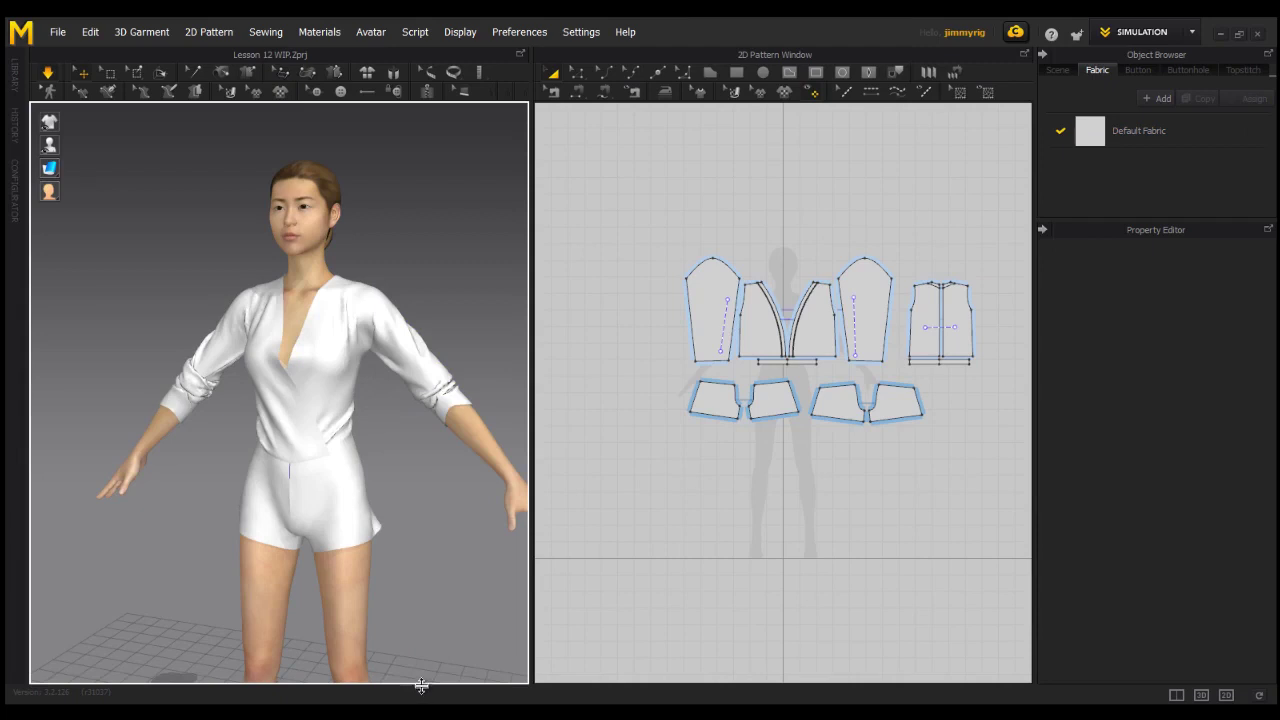
right_click_drag(421, 685, 429, 648)
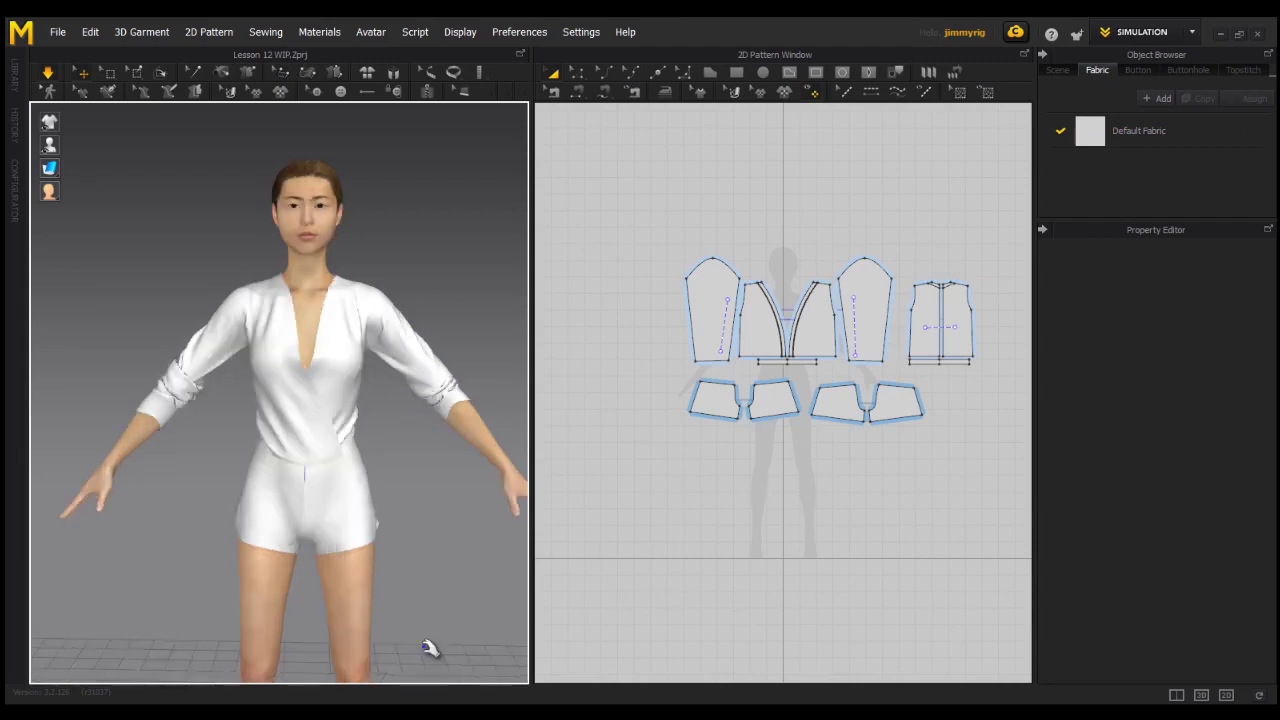
right_click_drag(434, 656, 451, 655)
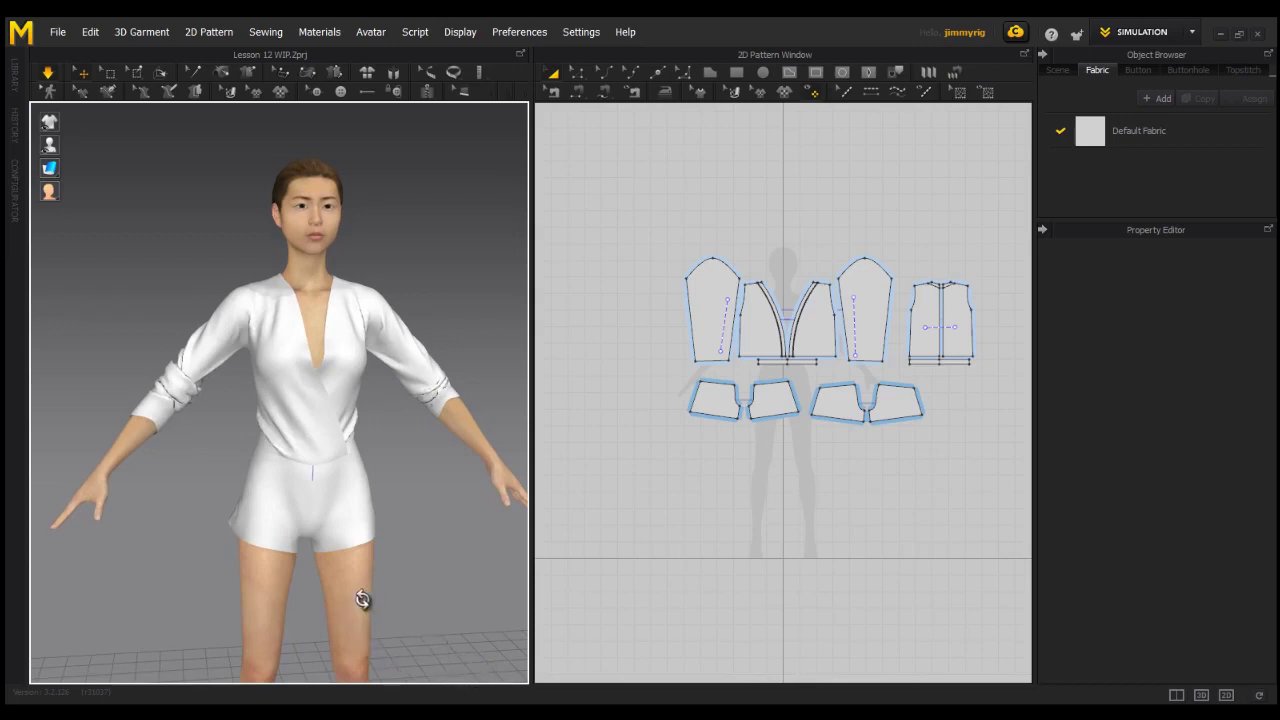
right_click_drag(362, 599, 465, 687)
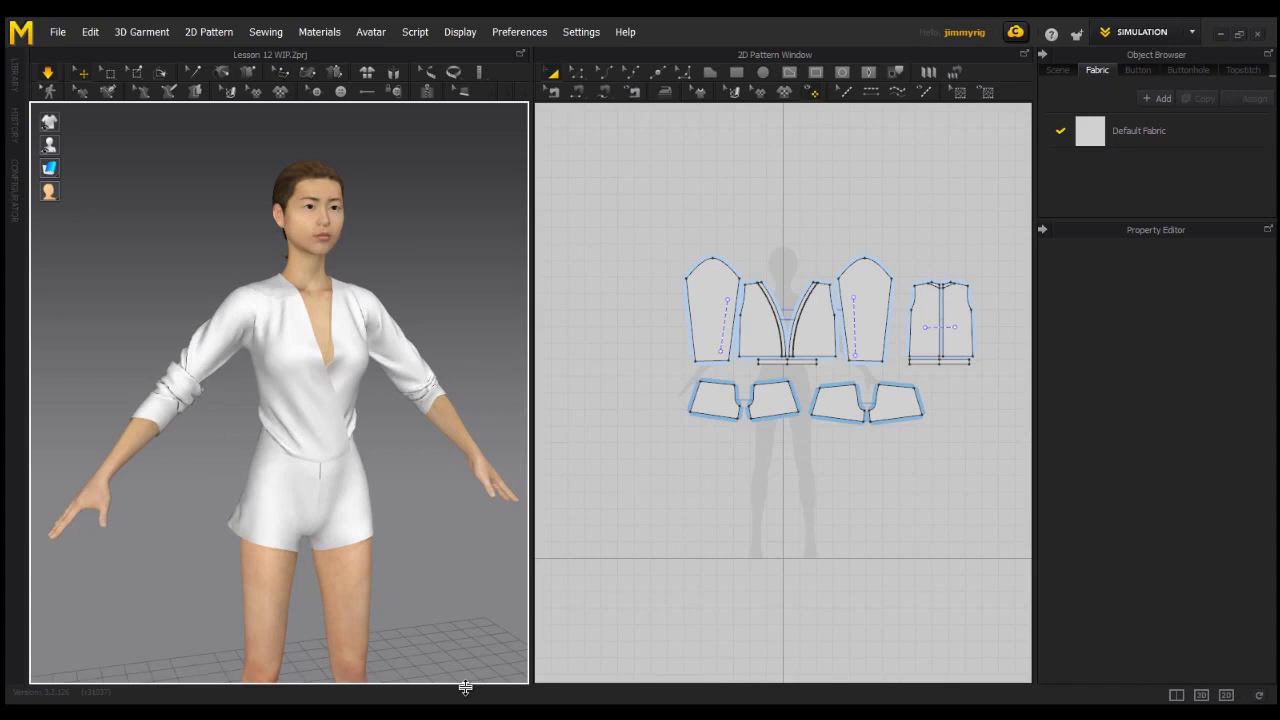